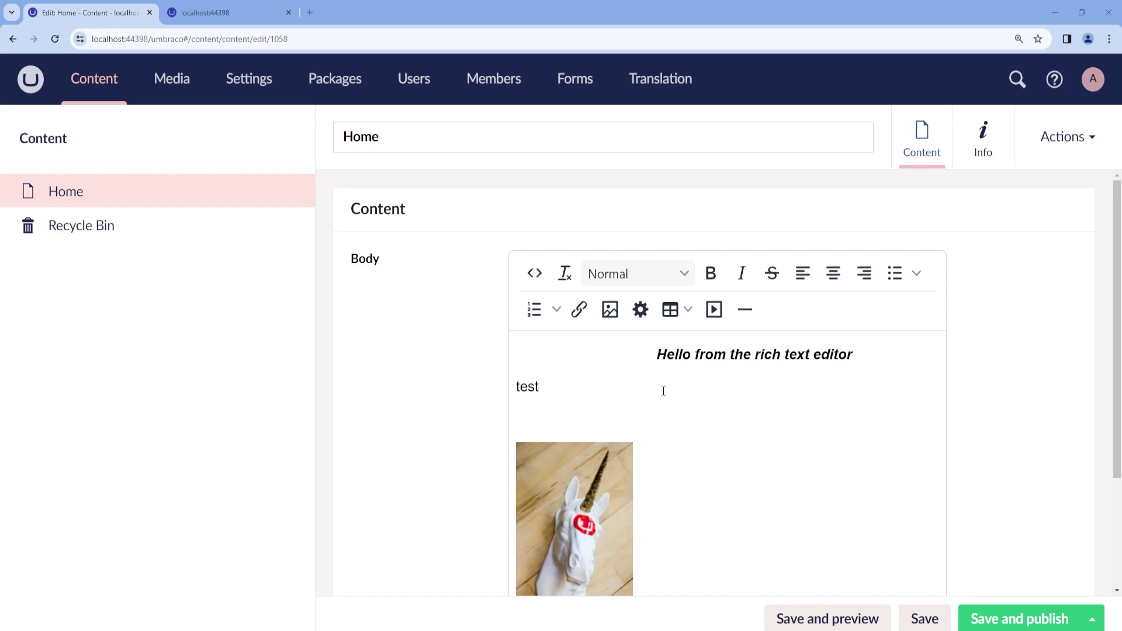
Step: Open the Rich Text Editor configuration of the Home document type's Body property
click(676, 375)
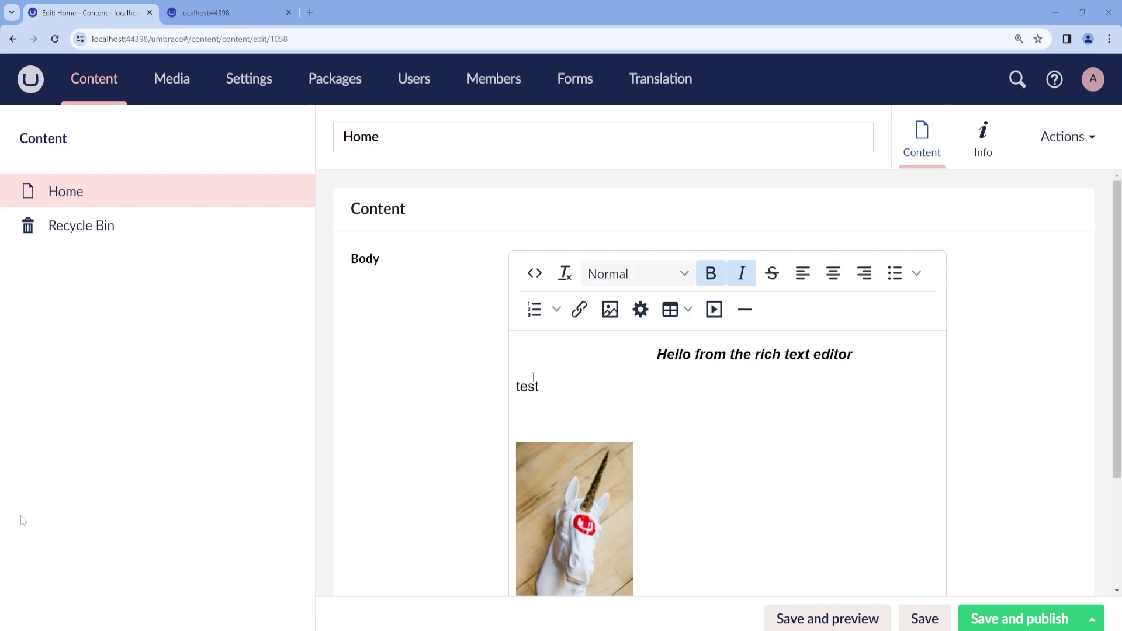
click(263, 81)
click(97, 225)
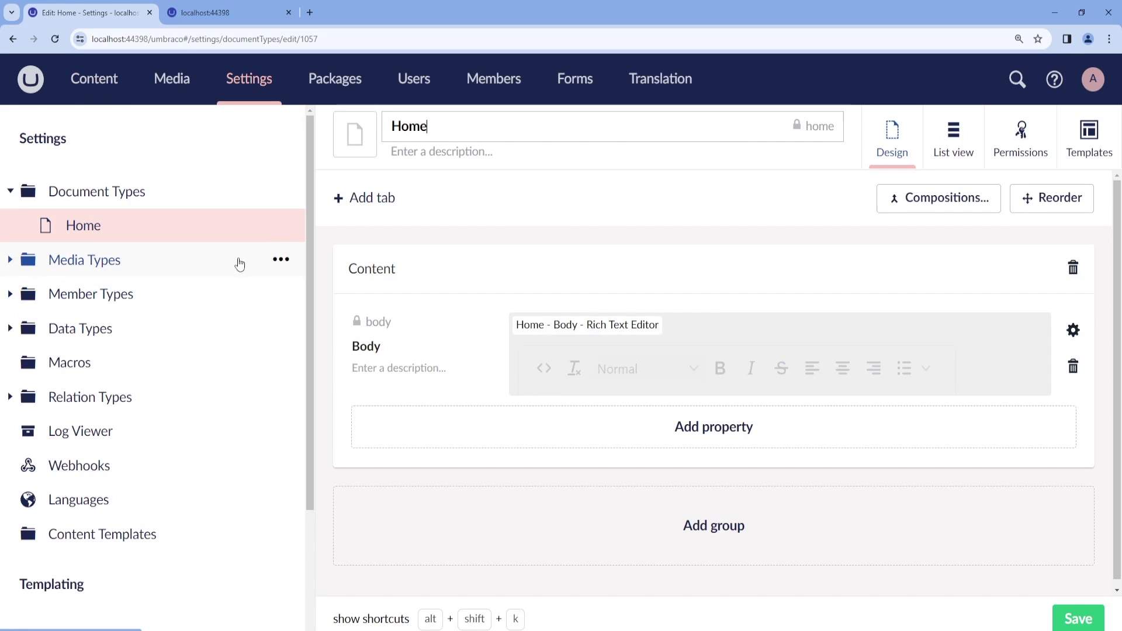
click(676, 370)
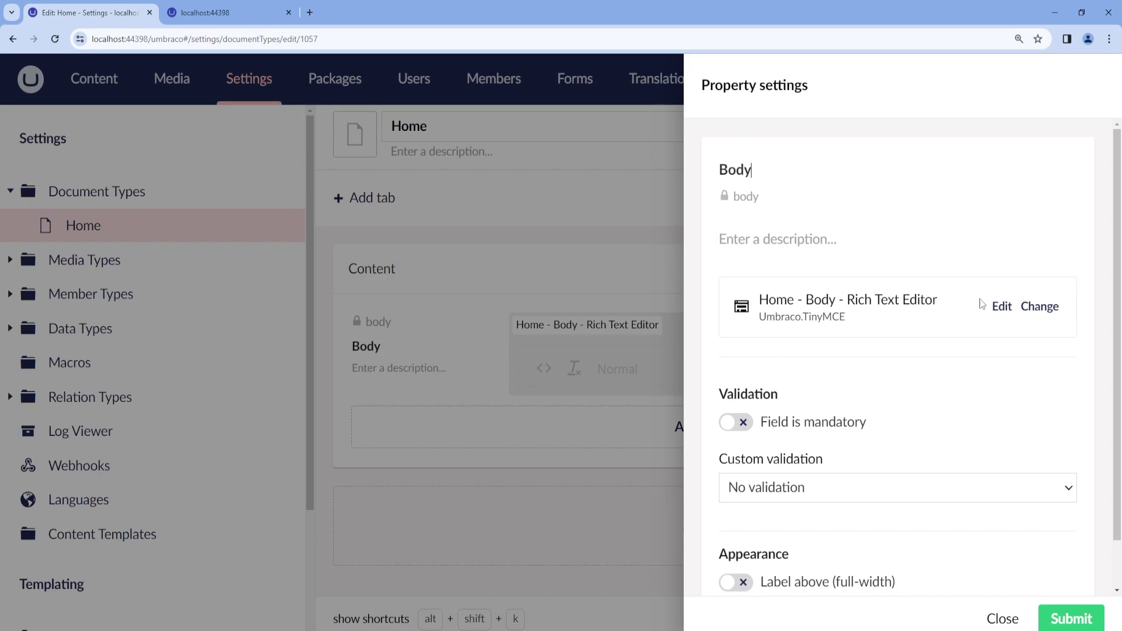
click(1002, 307)
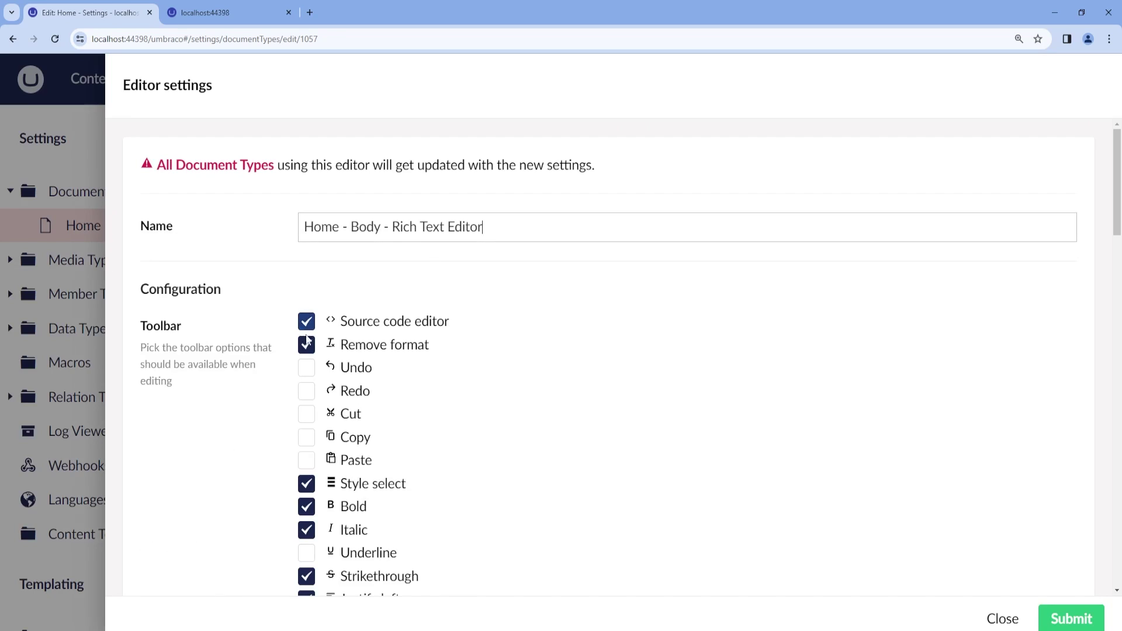
Step: Tick Block in the editor's toolbar options and scroll down to Available Blocks
scroll(481, 347, down, 3)
scroll(480, 348, down, 7)
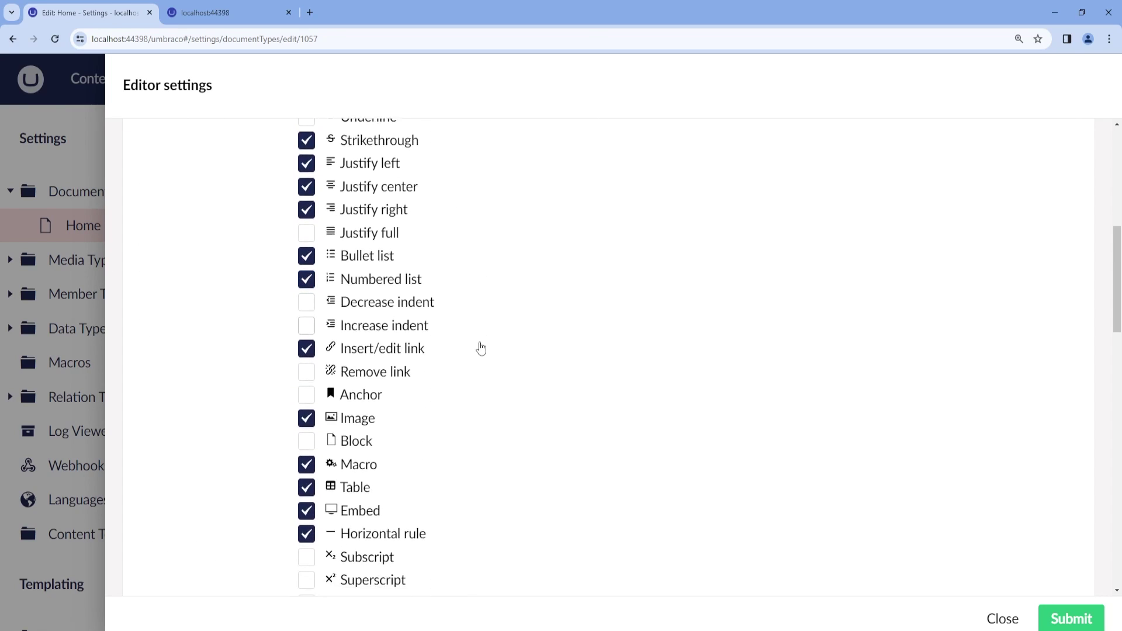
scroll(378, 370, down, 6)
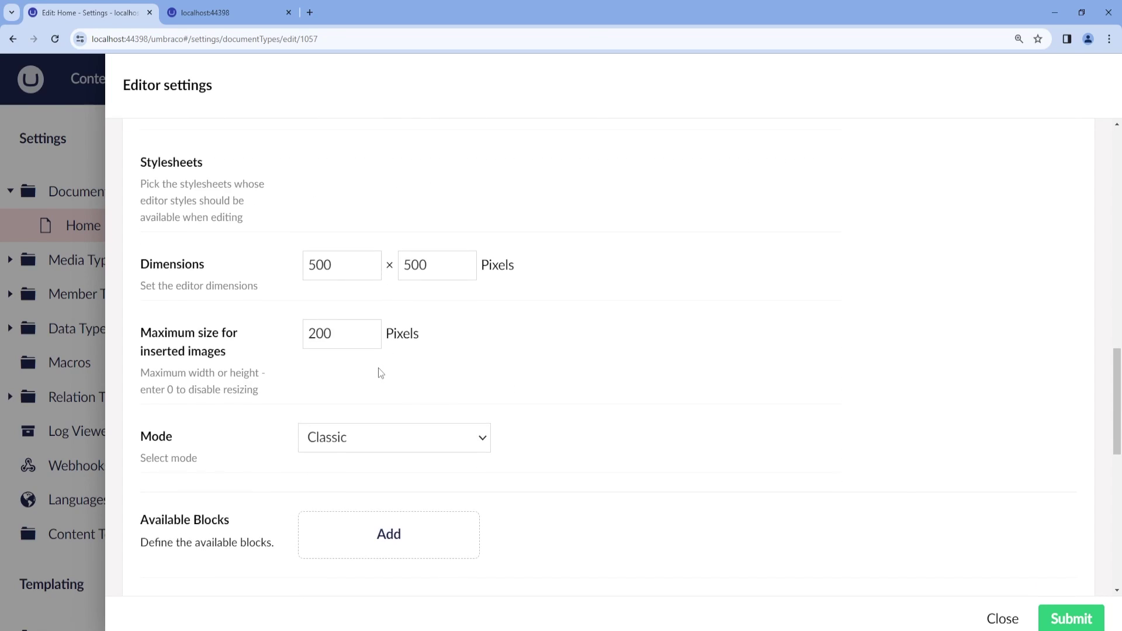
scroll(378, 370, up, 6)
scroll(349, 263, up, 1)
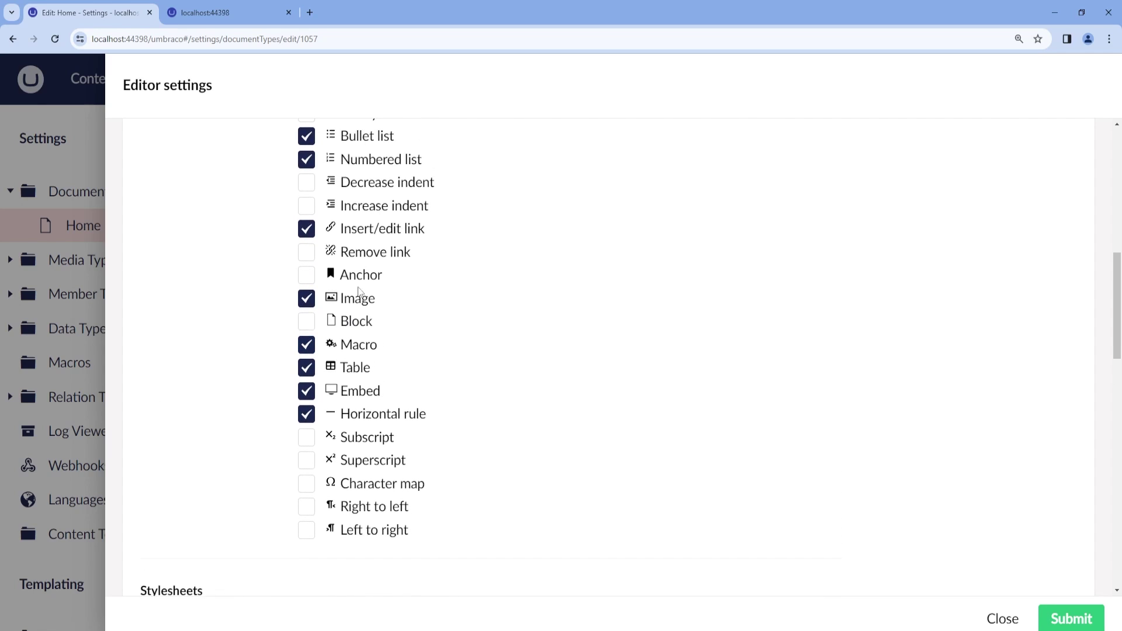
click(305, 321)
scroll(459, 341, down, 2)
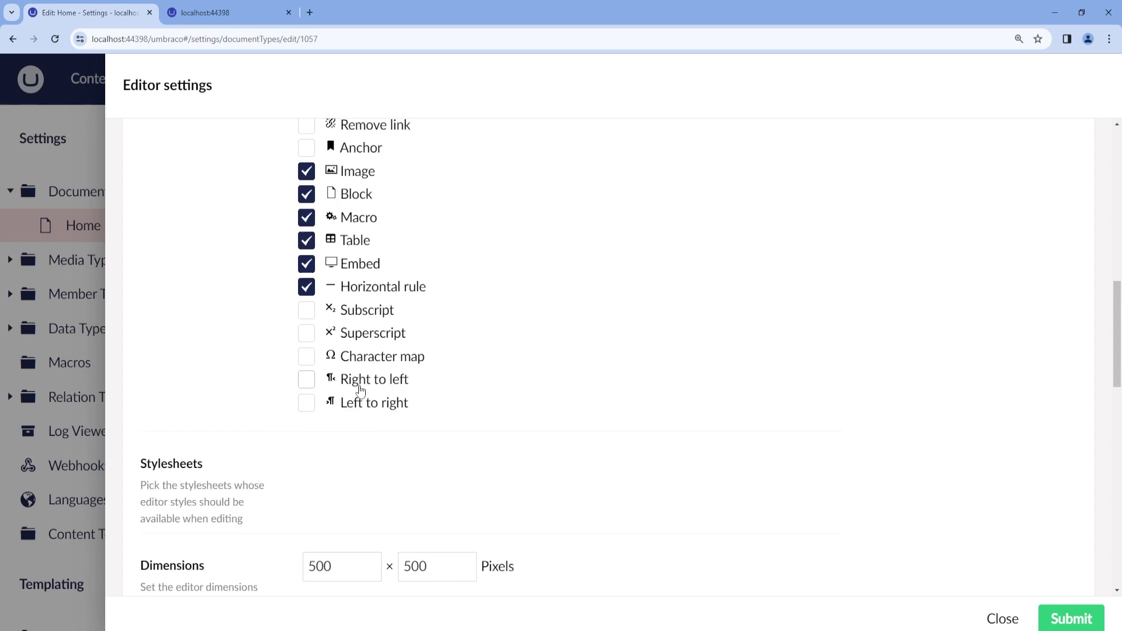
scroll(359, 390, down, 7)
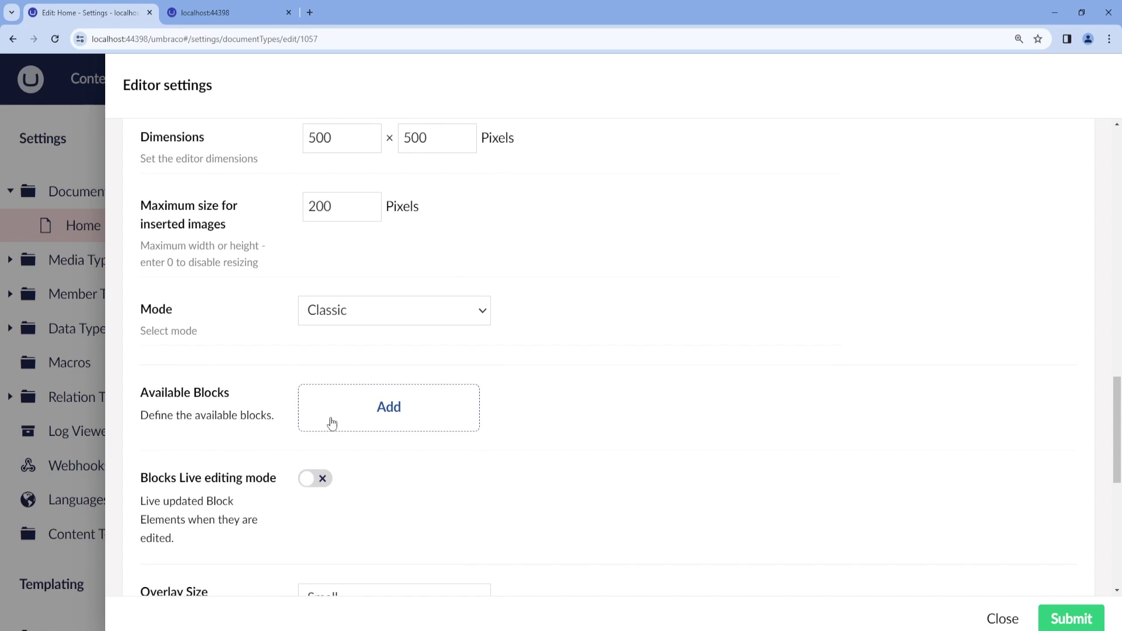
Step: Create a new element type named My Block with a Content group
click(390, 409)
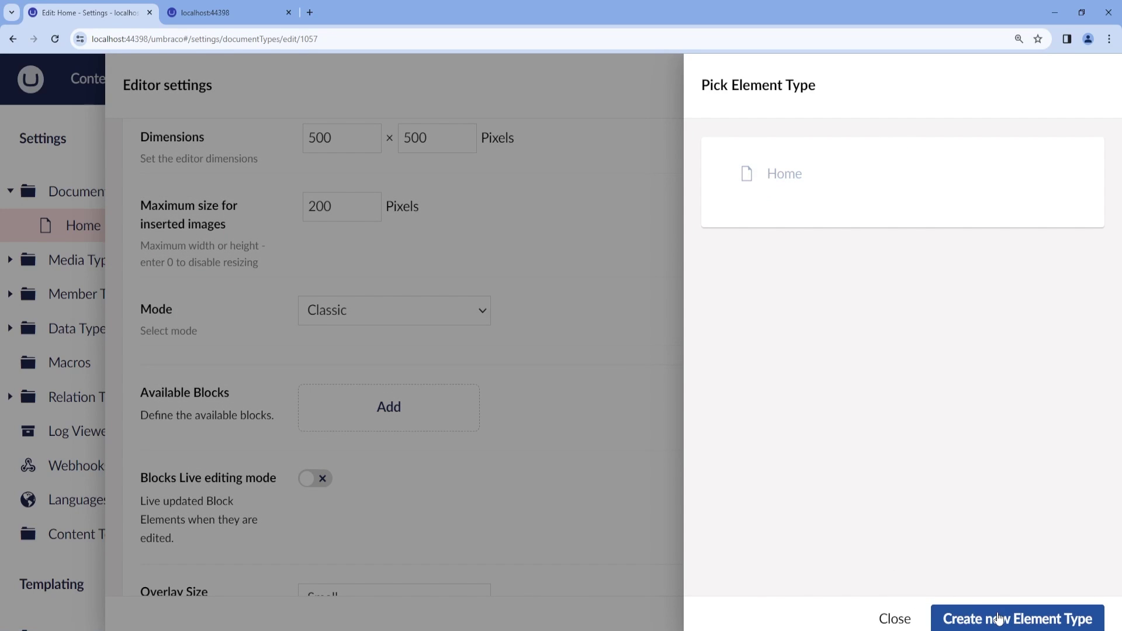
click(1036, 621)
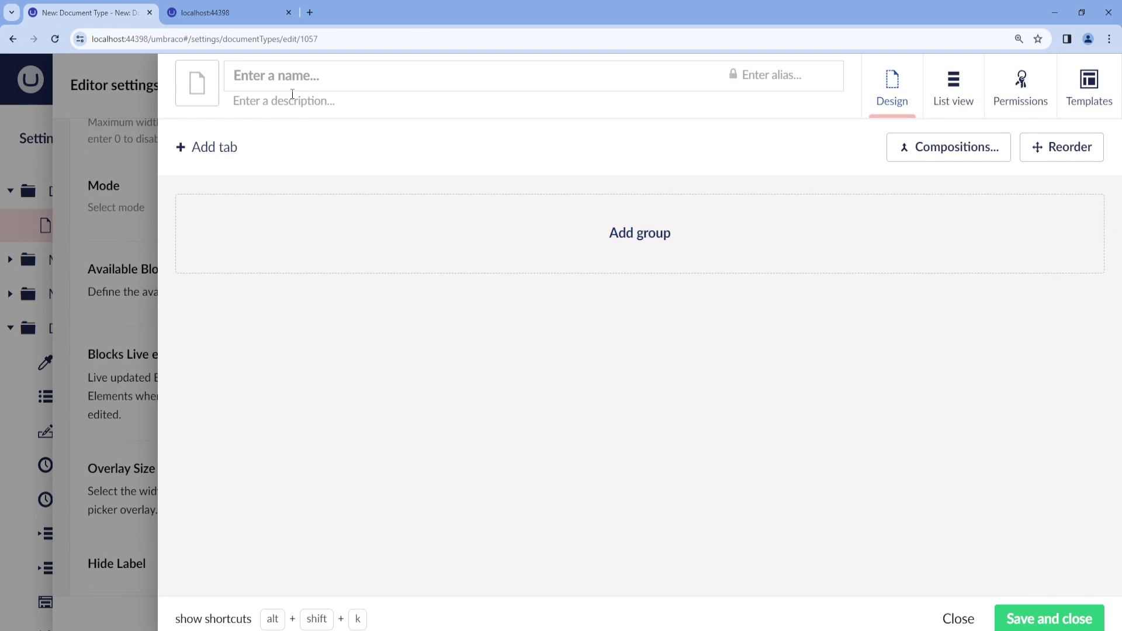
text(M)
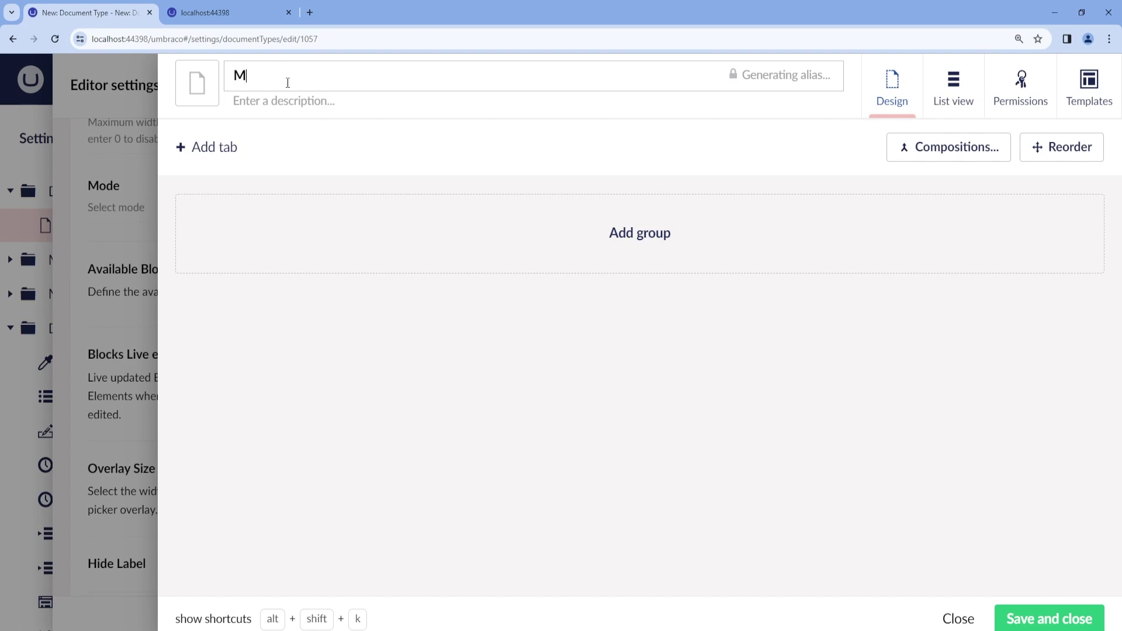
text(y Block)
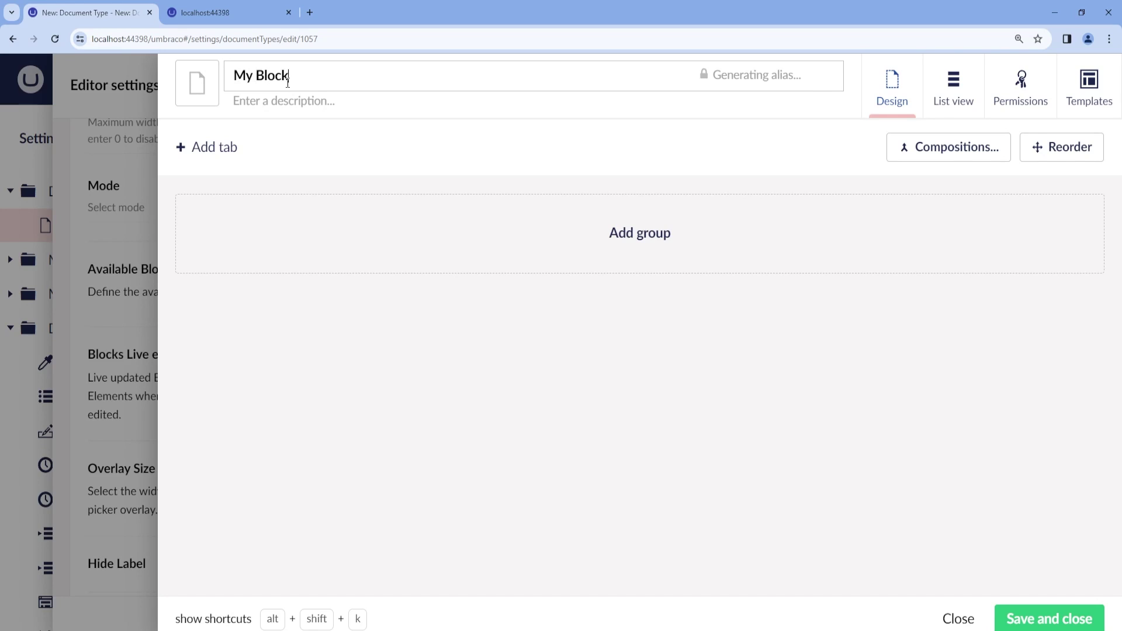
click(598, 227)
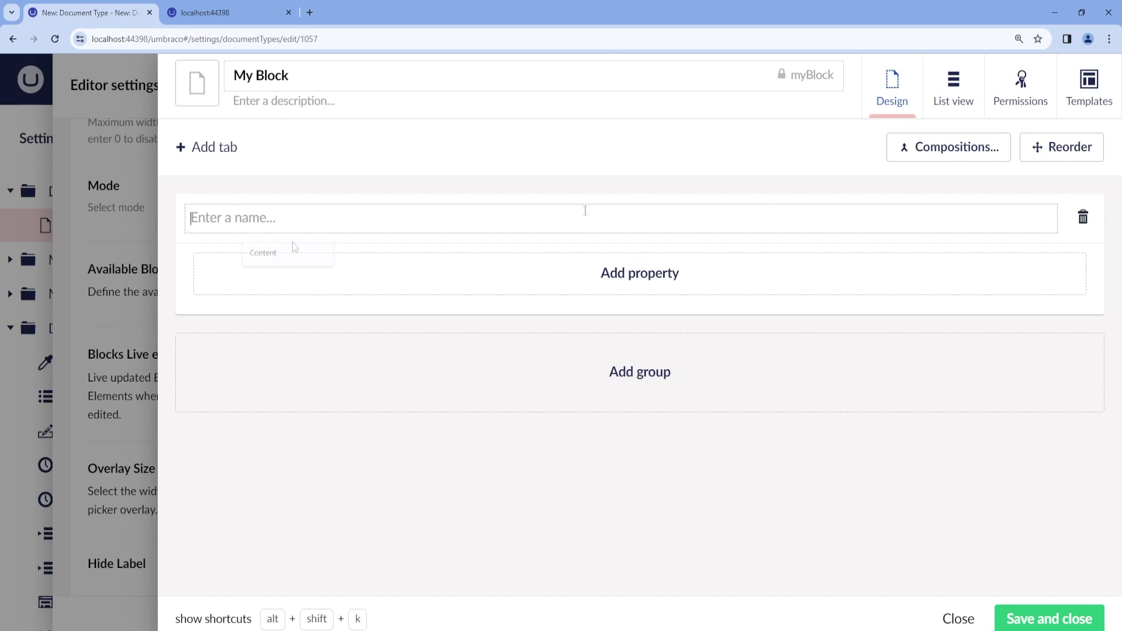
click(310, 257)
Step: Add a Block Title property using the Textbox Textstring editor
click(676, 286)
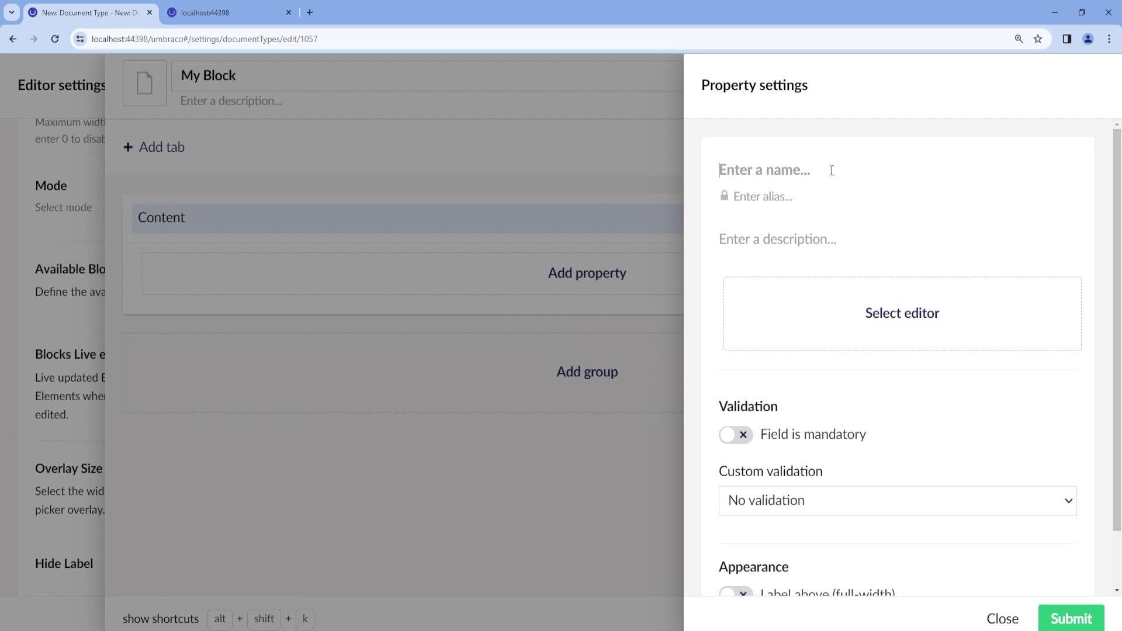
text(Block T)
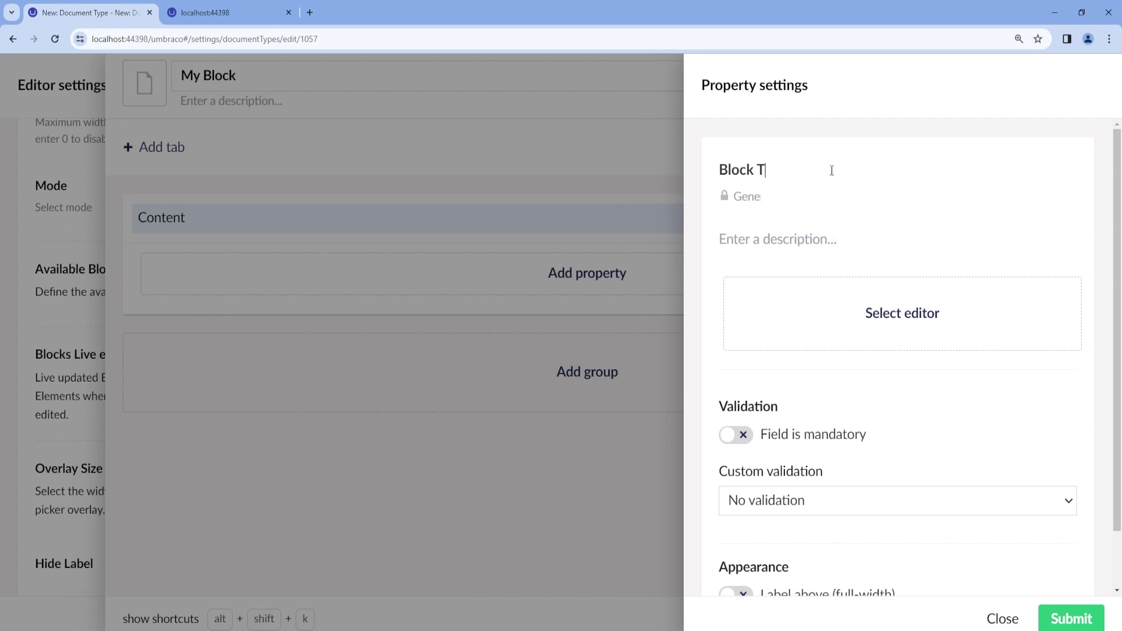
text(itle)
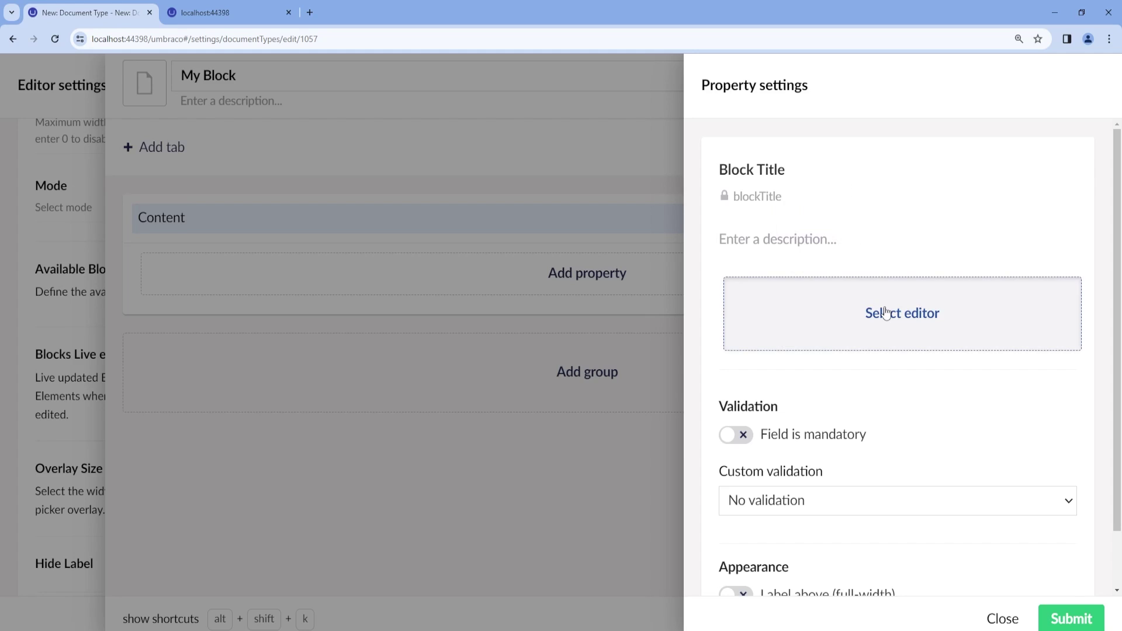
click(886, 314)
click(718, 501)
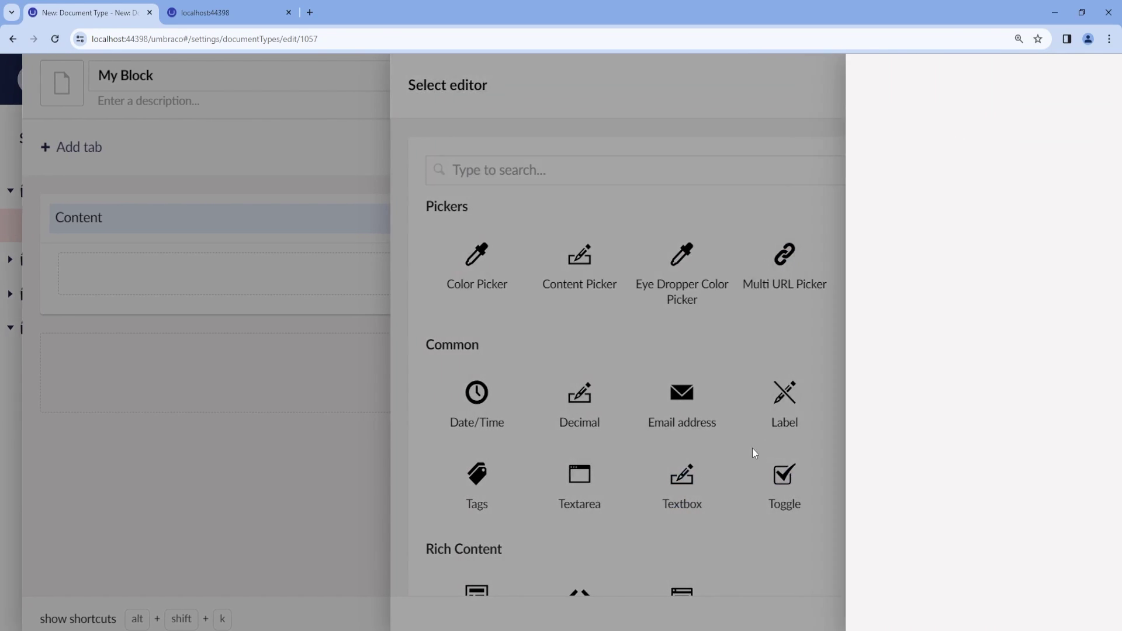
click(804, 216)
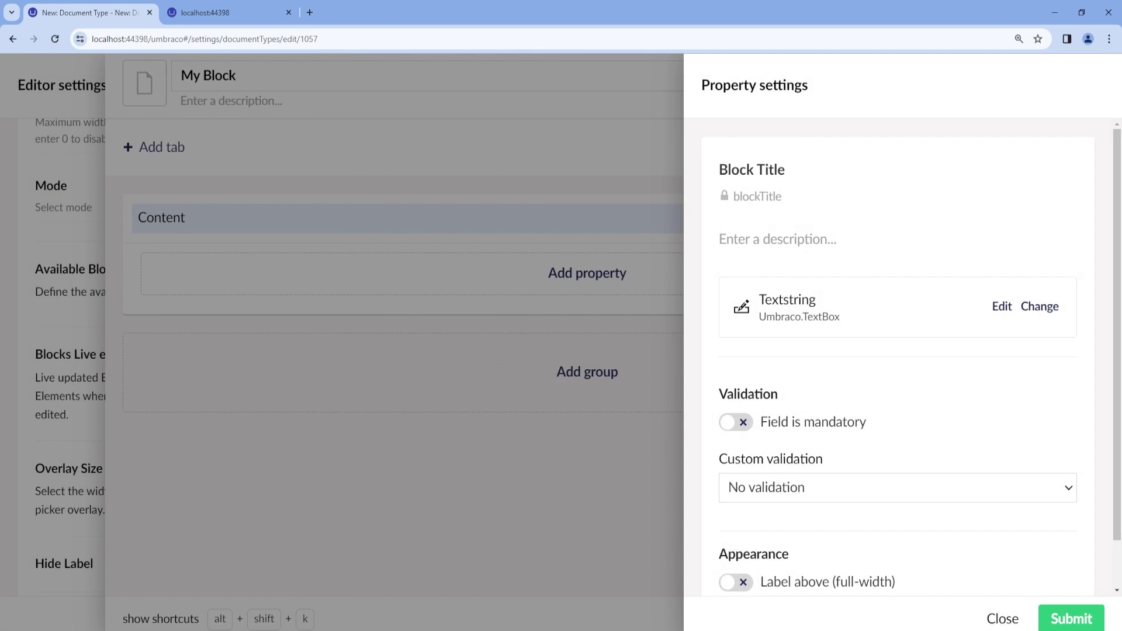
Step: Confirm Block Title and add a Block Body property with a new Rich Text Editor configuration
click(1071, 618)
click(599, 386)
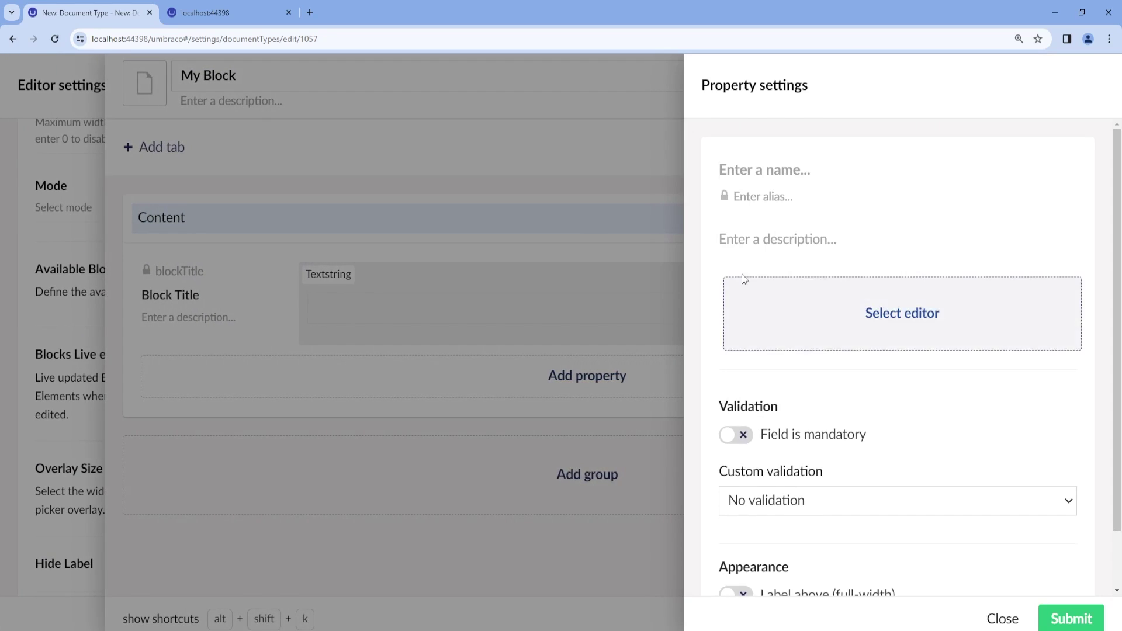
text(Bloc)
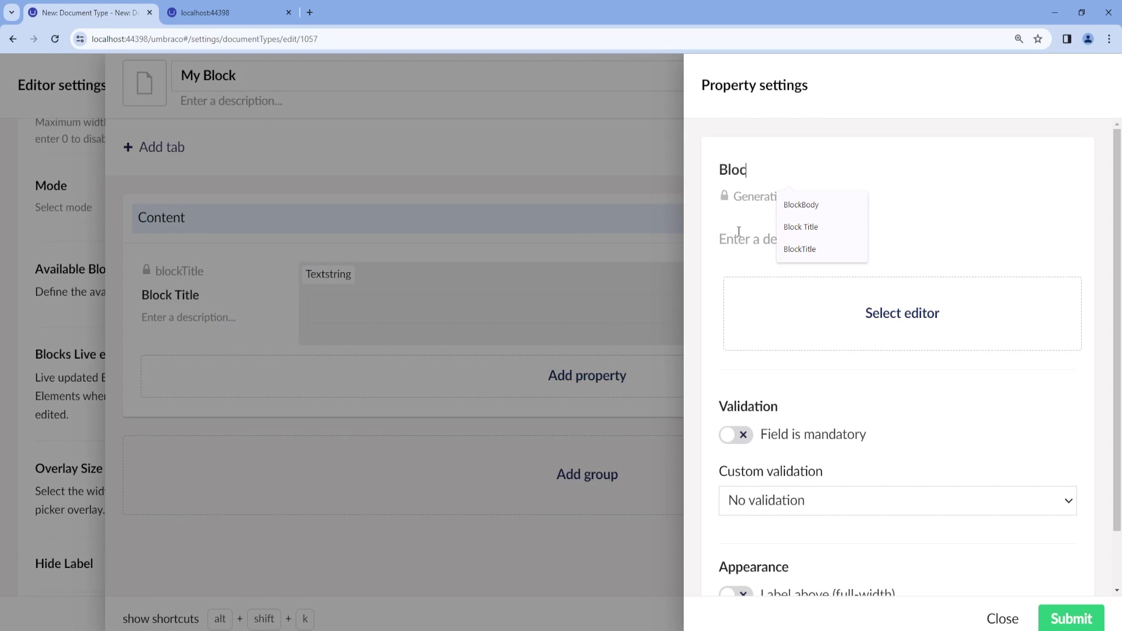
text(k Body)
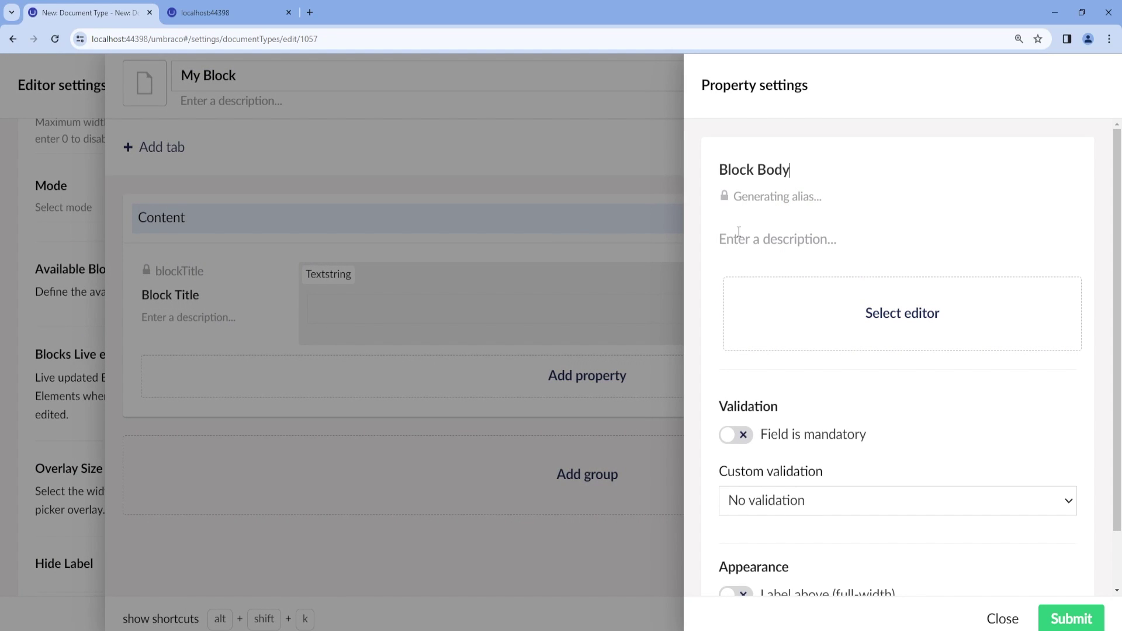
click(886, 325)
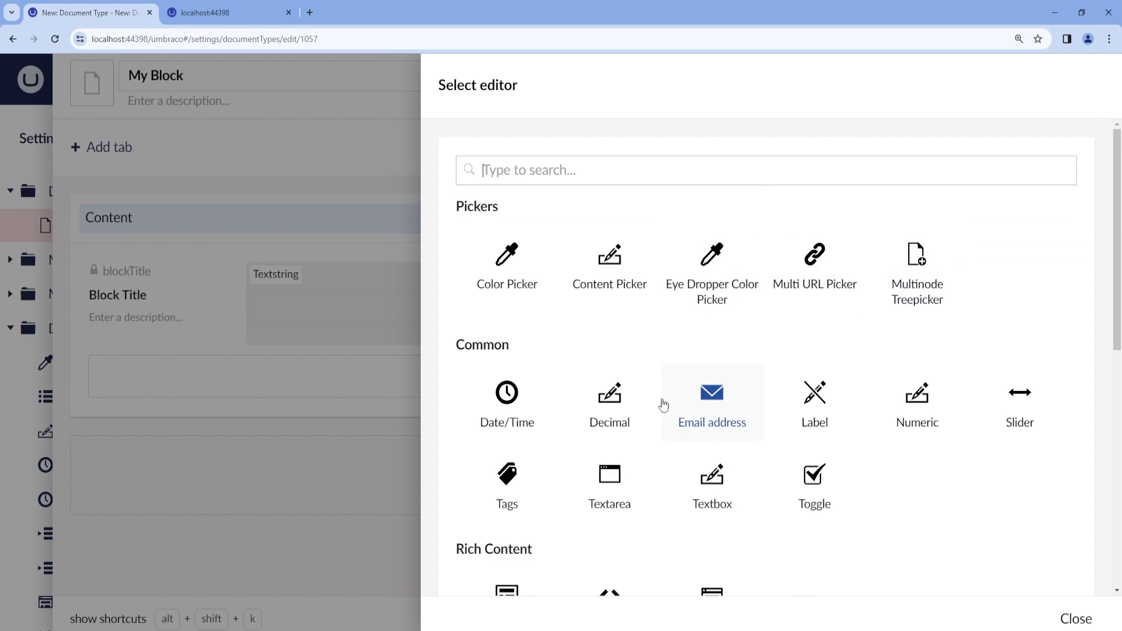
scroll(690, 427, down, 3)
click(722, 422)
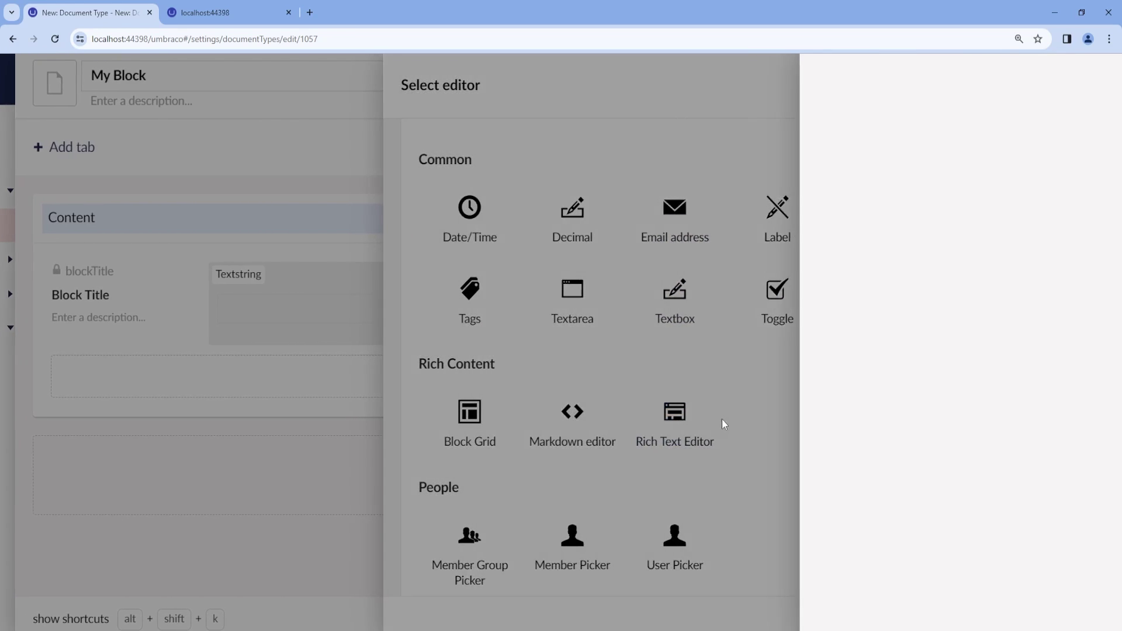
click(792, 319)
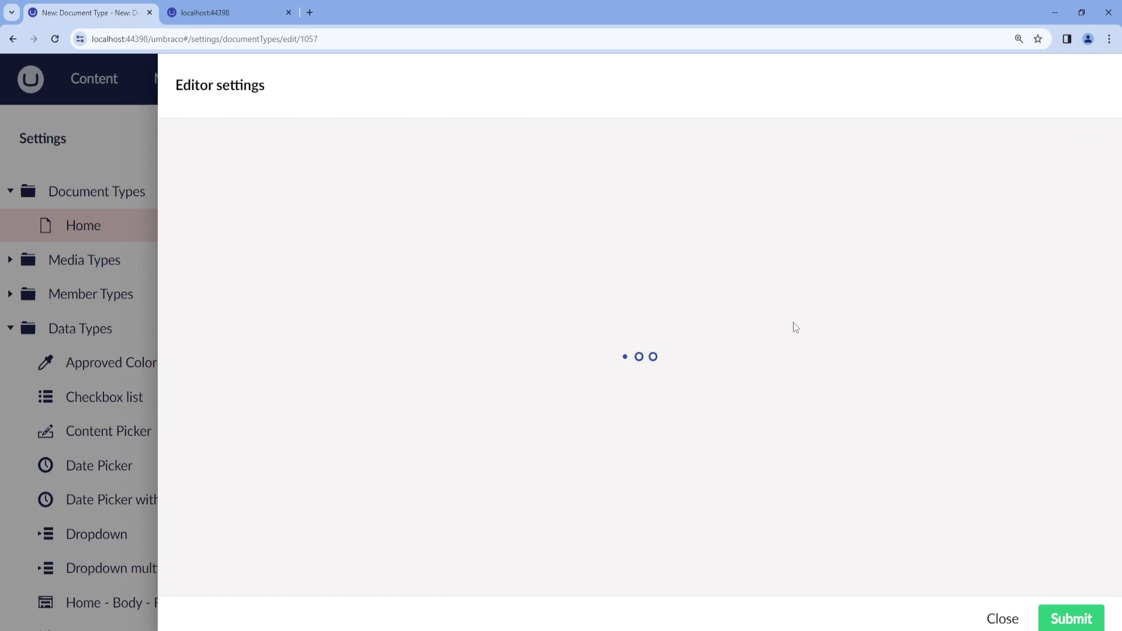
Step: Save the new rich text datatype, the Block Body property and the My Block element type
click(1064, 622)
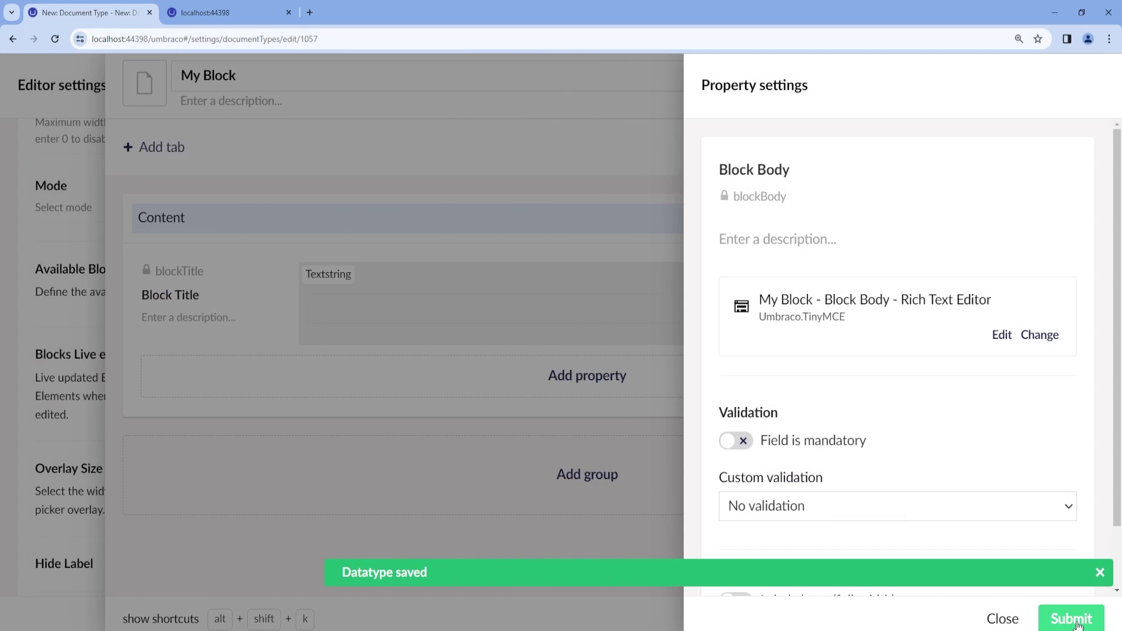
click(1075, 621)
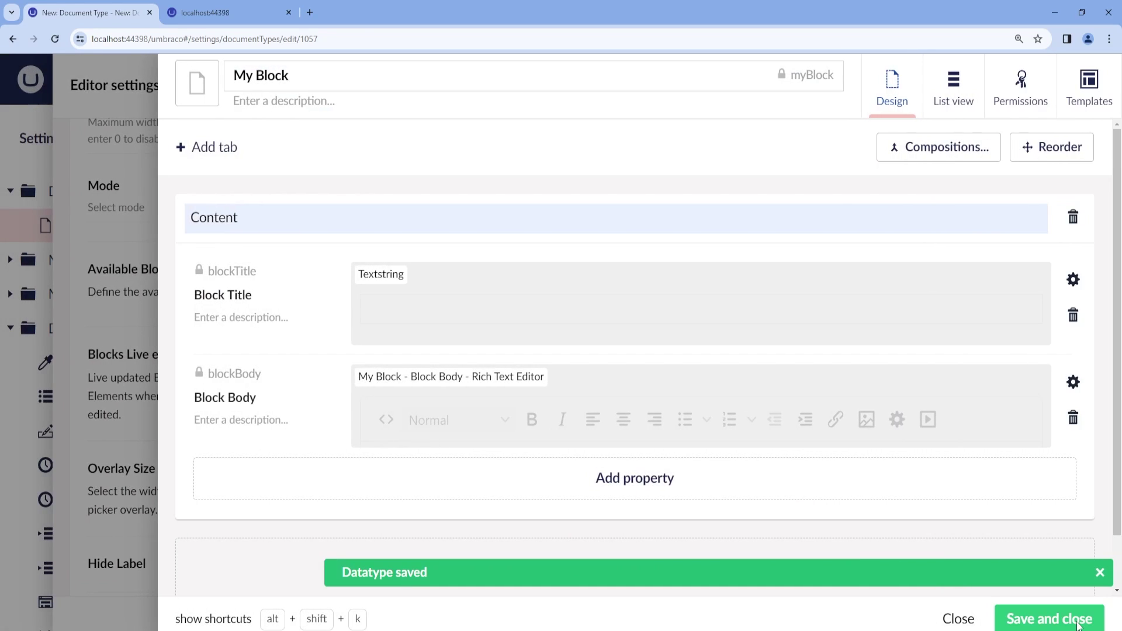
click(1048, 619)
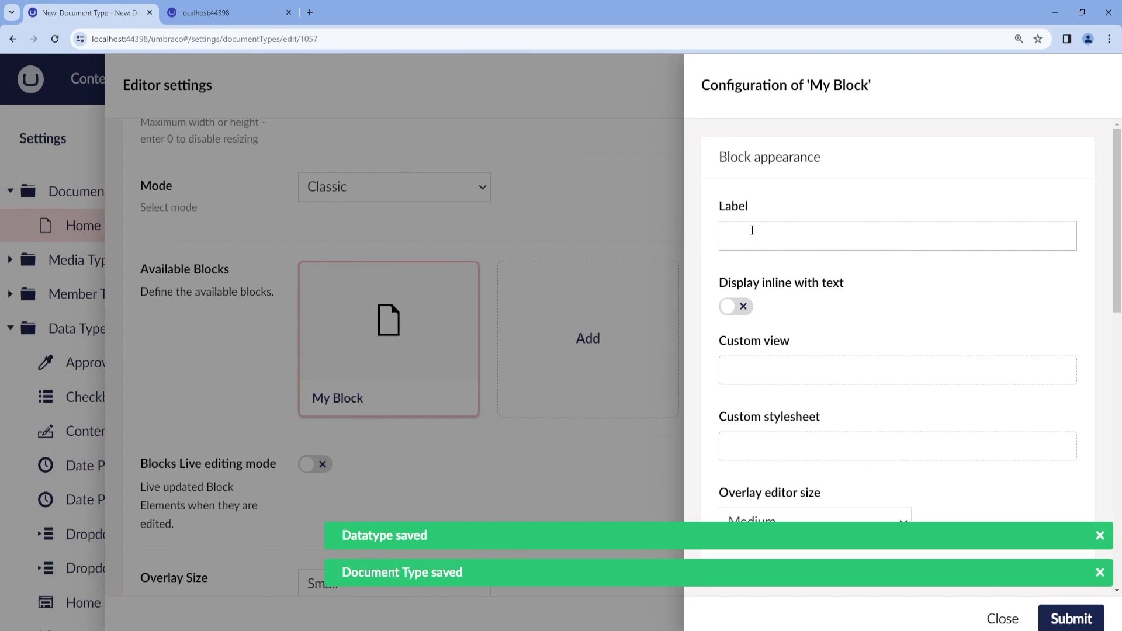
Step: Set the My Block label to {{ blockTitle }} and scroll down to the Data models section
click(741, 235)
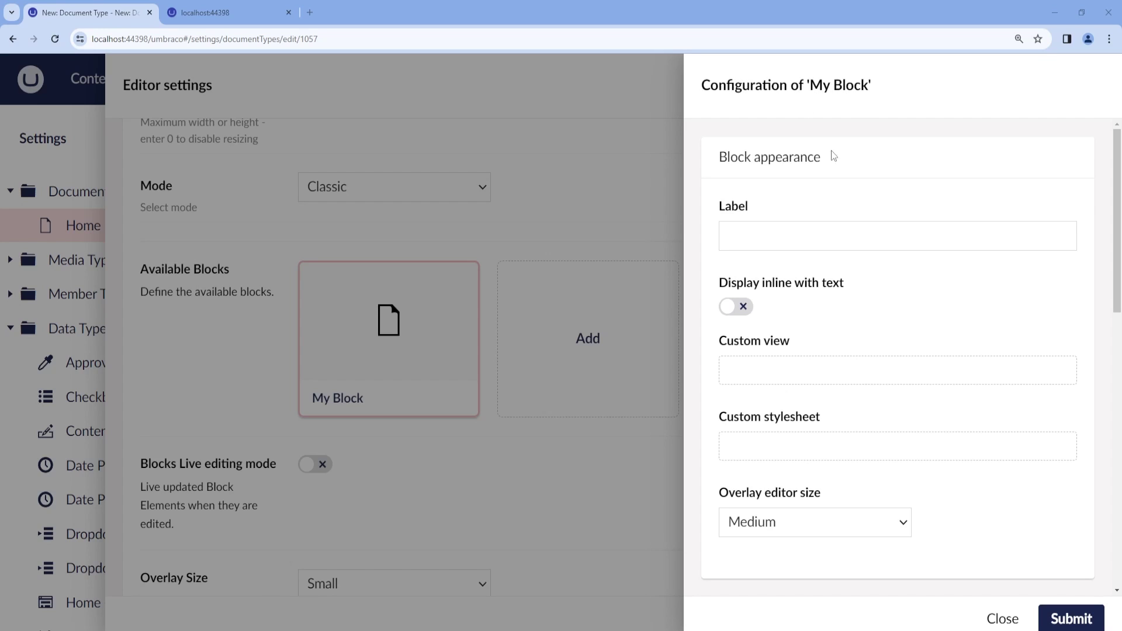
click(777, 231)
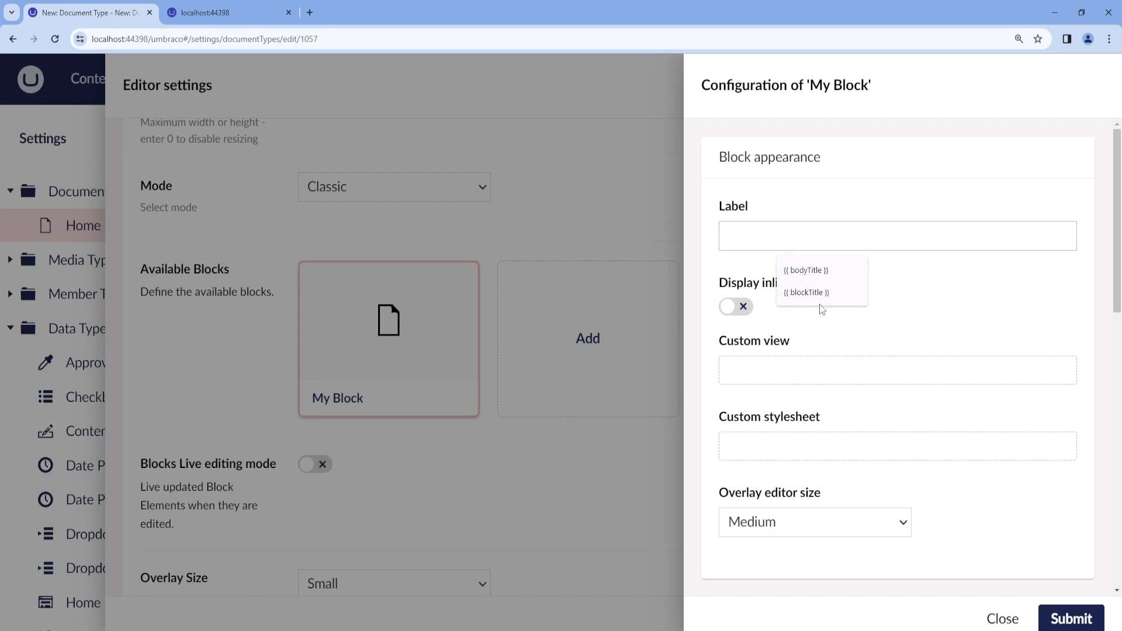
click(806, 292)
double_click(764, 235)
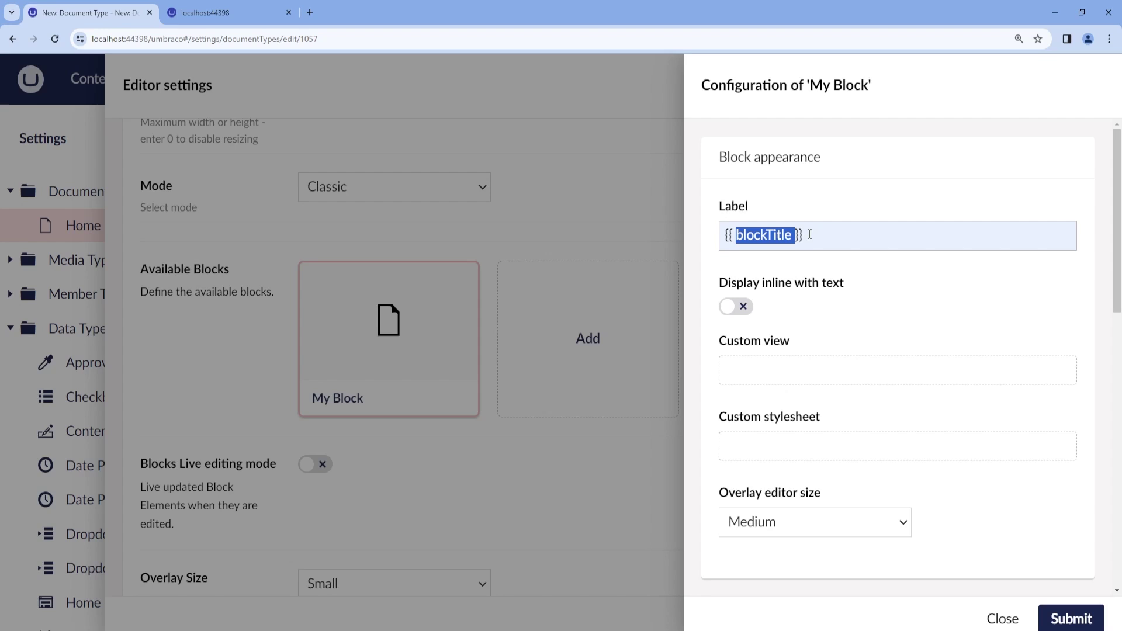
double_click(776, 237)
click(807, 236)
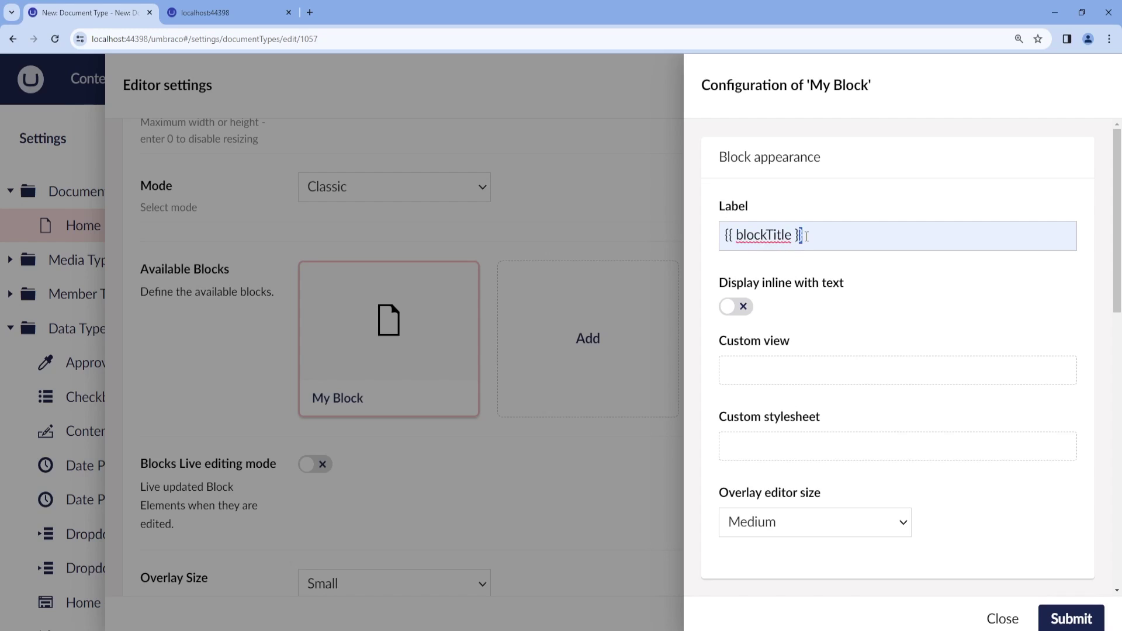
double_click(763, 235)
click(806, 236)
mouse_move(819, 422)
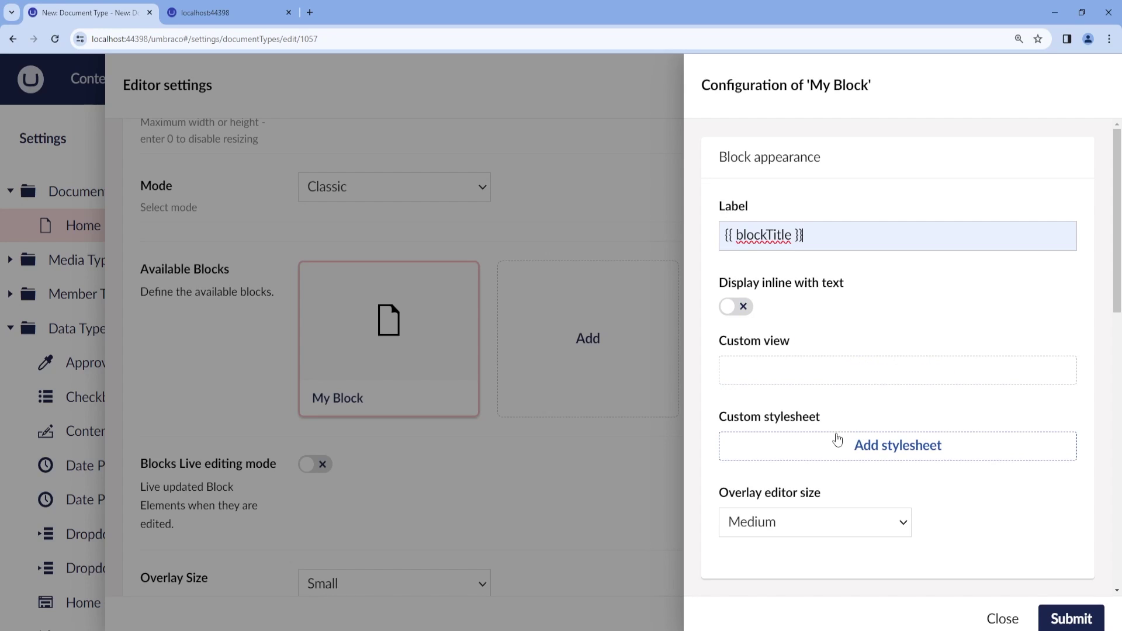
scroll(843, 440, down, 2)
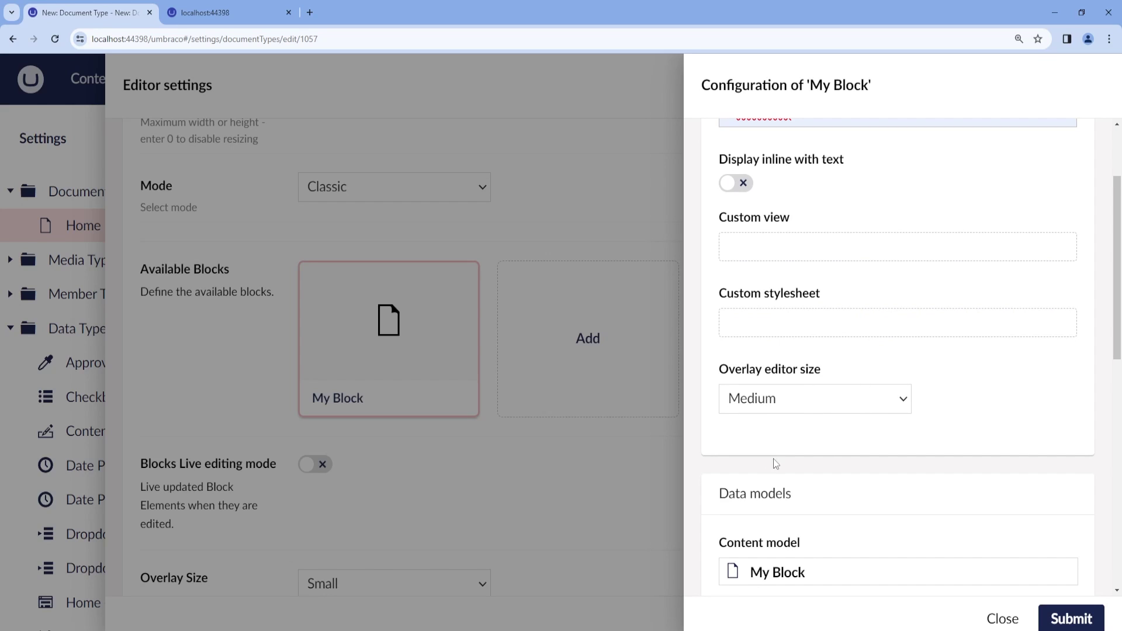
scroll(782, 464, down, 4)
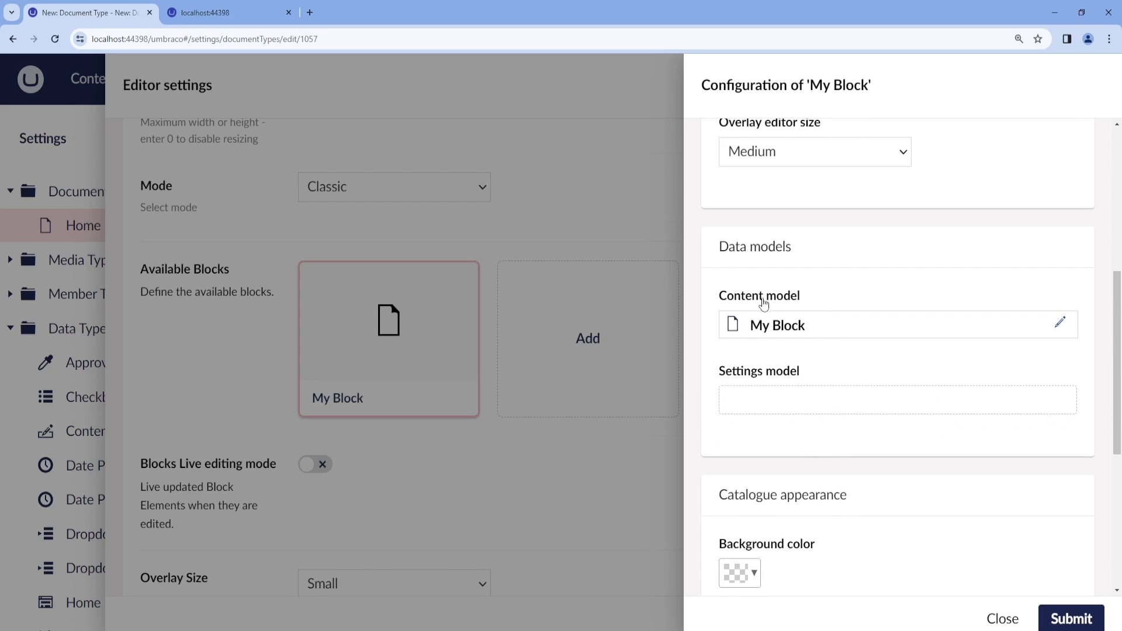
Step: Review the My Block content model and scroll down to Catalogue appearance
click(758, 301)
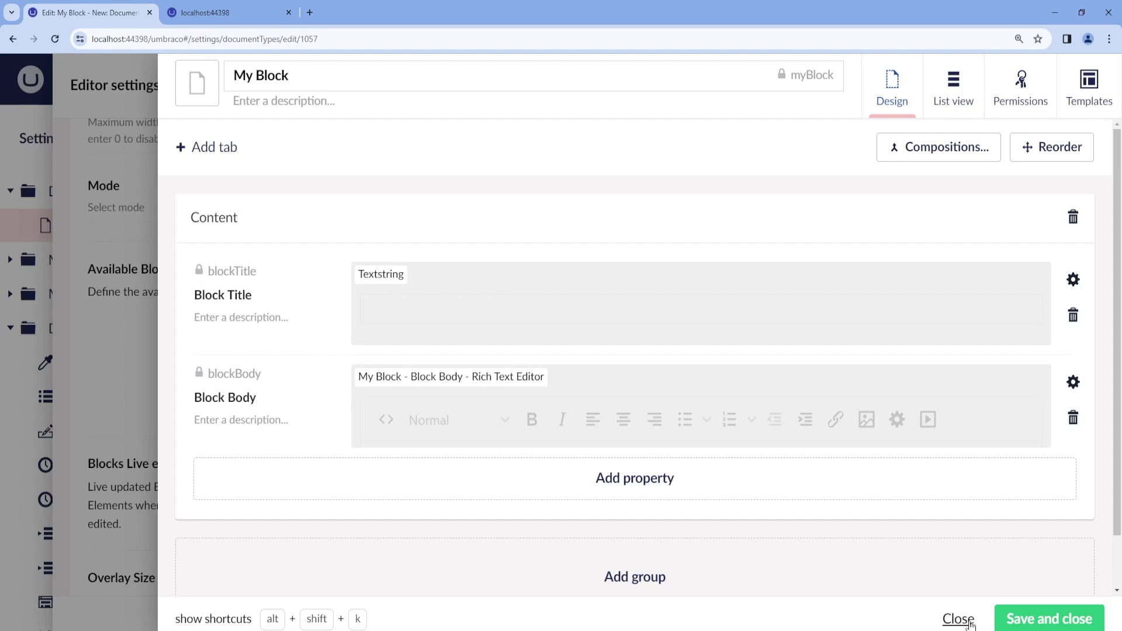
click(959, 616)
double_click(796, 325)
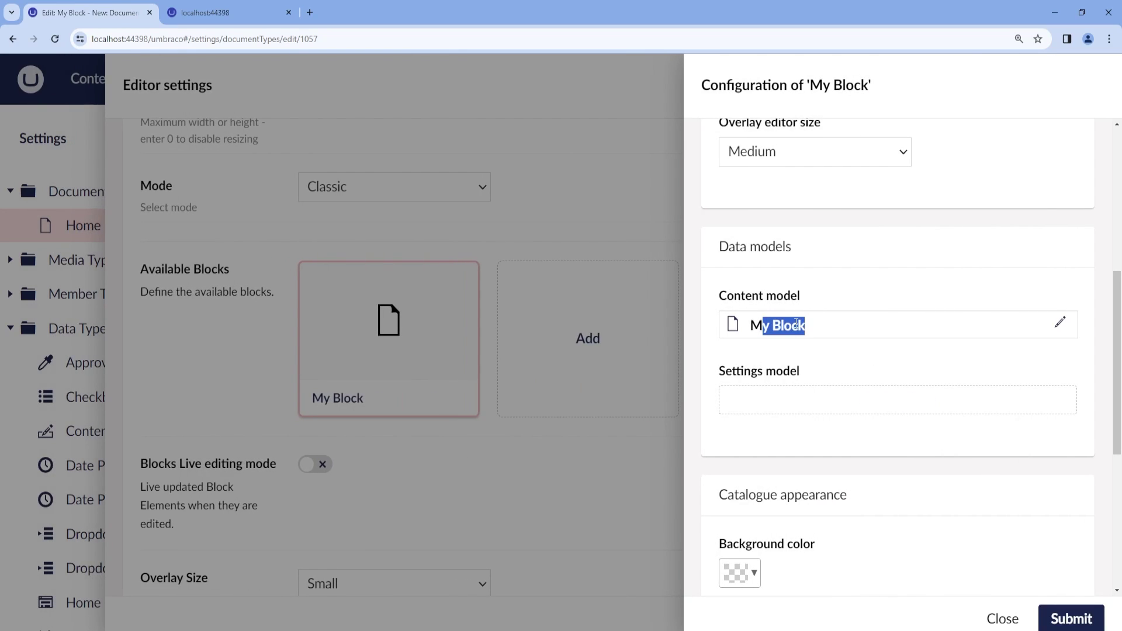
scroll(894, 326, down, 1)
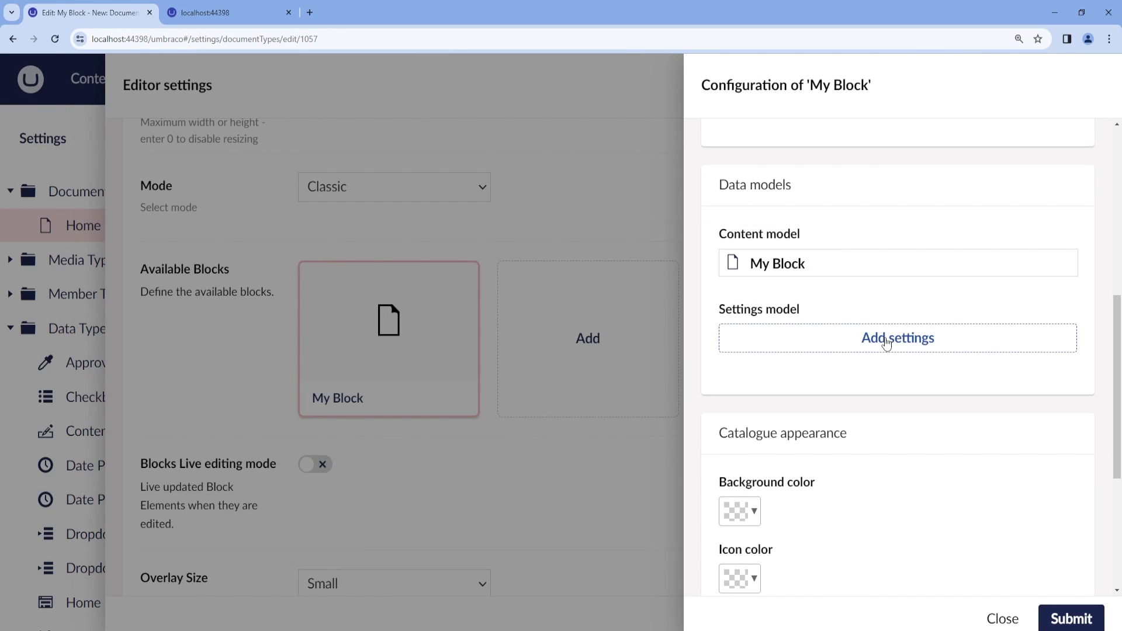
scroll(815, 441, down, 2)
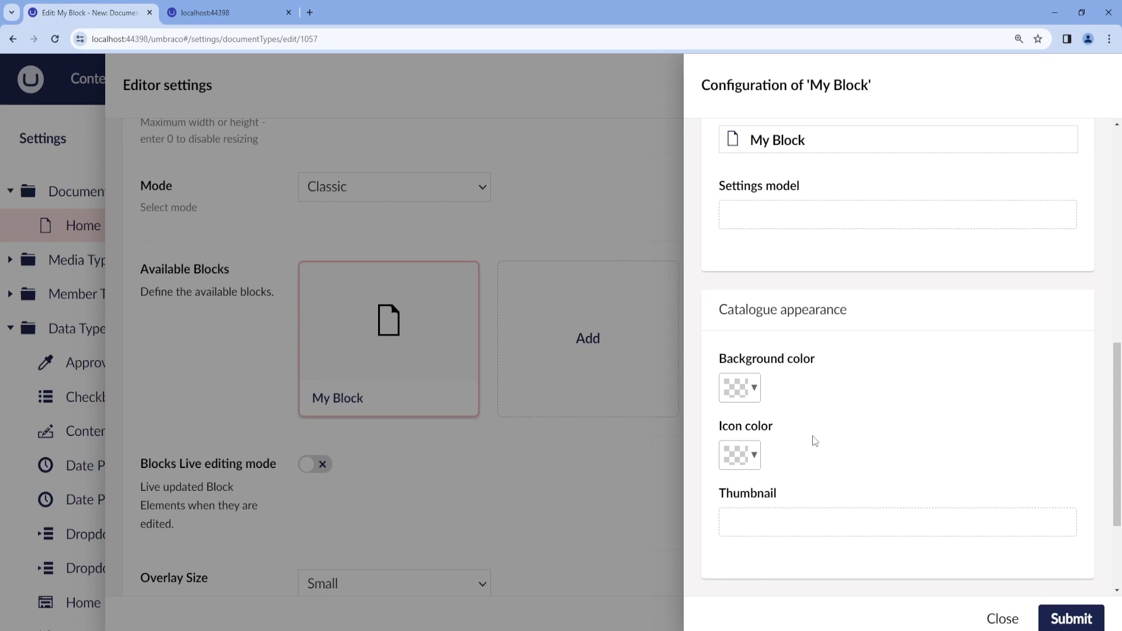
triple_click(762, 309)
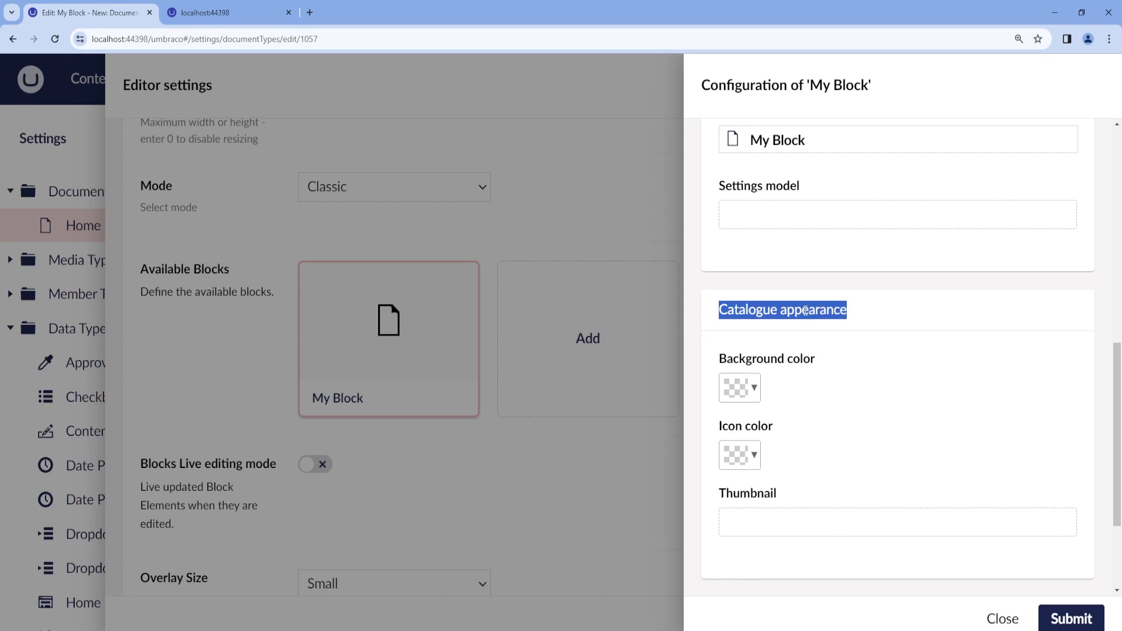
click(779, 344)
Step: Set the catalogue background colour to pale pink and icon colour to #ea9999
click(756, 388)
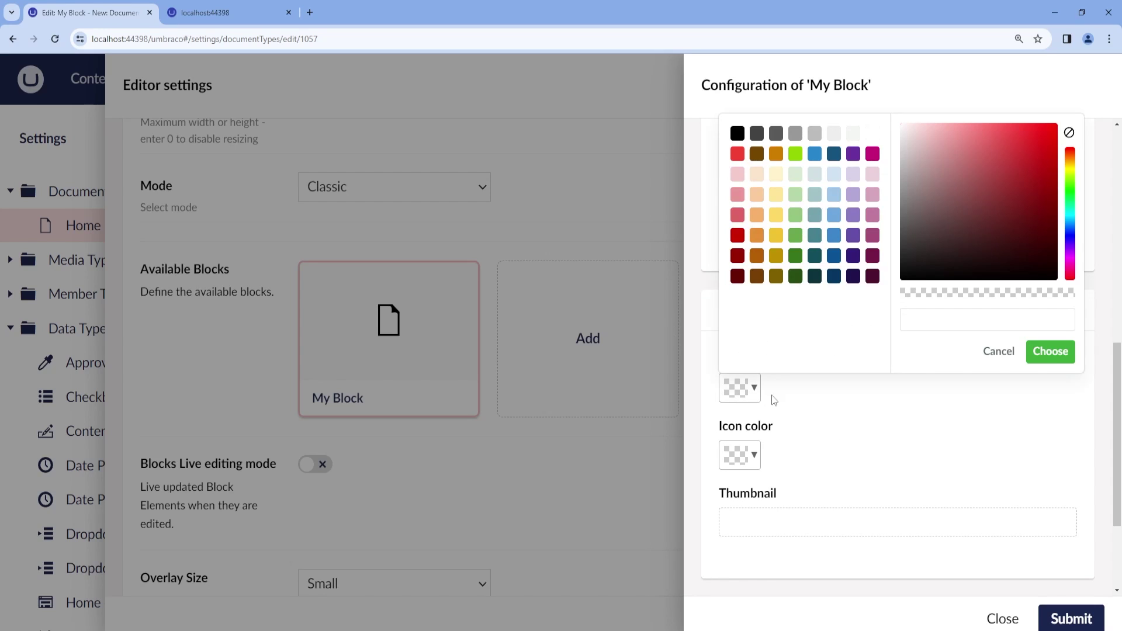
click(738, 174)
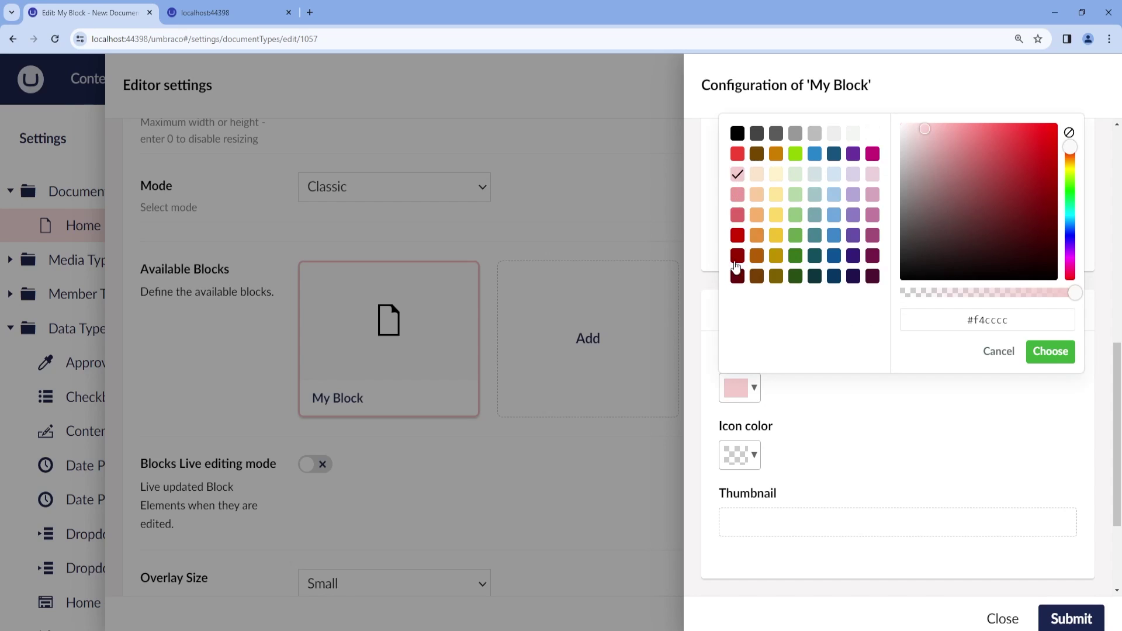
click(1043, 354)
click(753, 457)
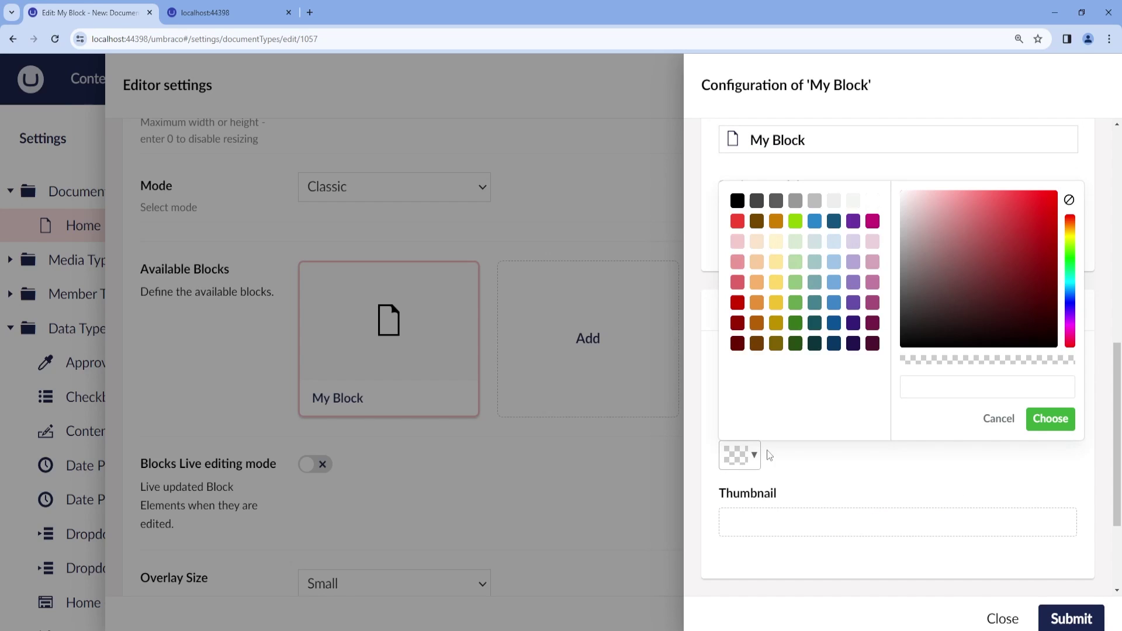
click(737, 262)
click(1034, 419)
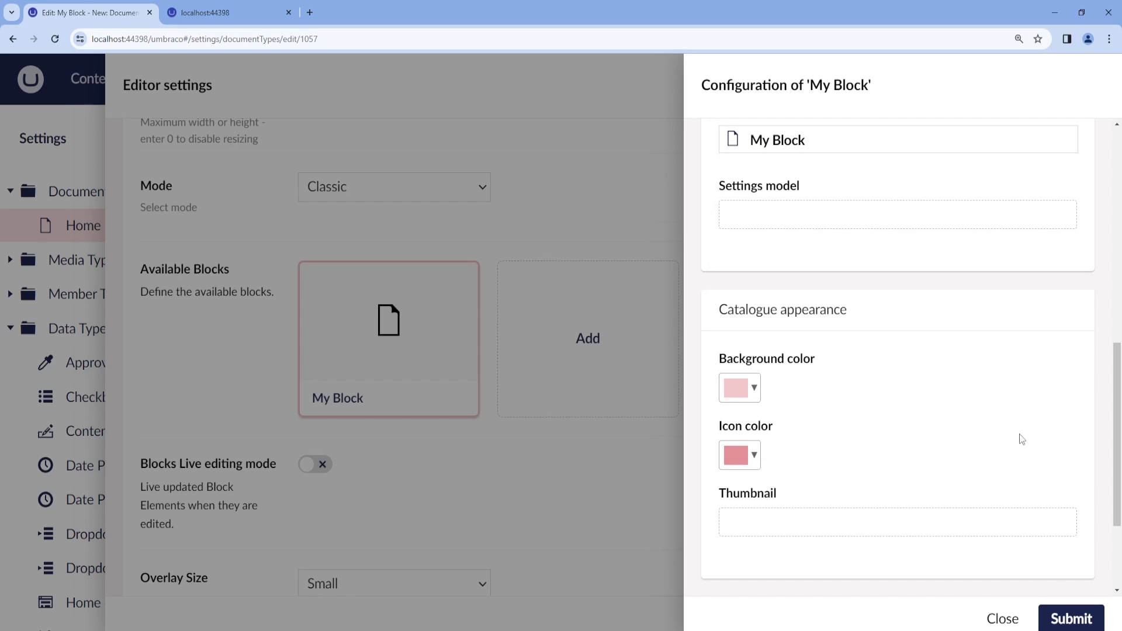
Step: Submit the block configuration and Body settings, then save the Home document type
scroll(794, 444, down, 3)
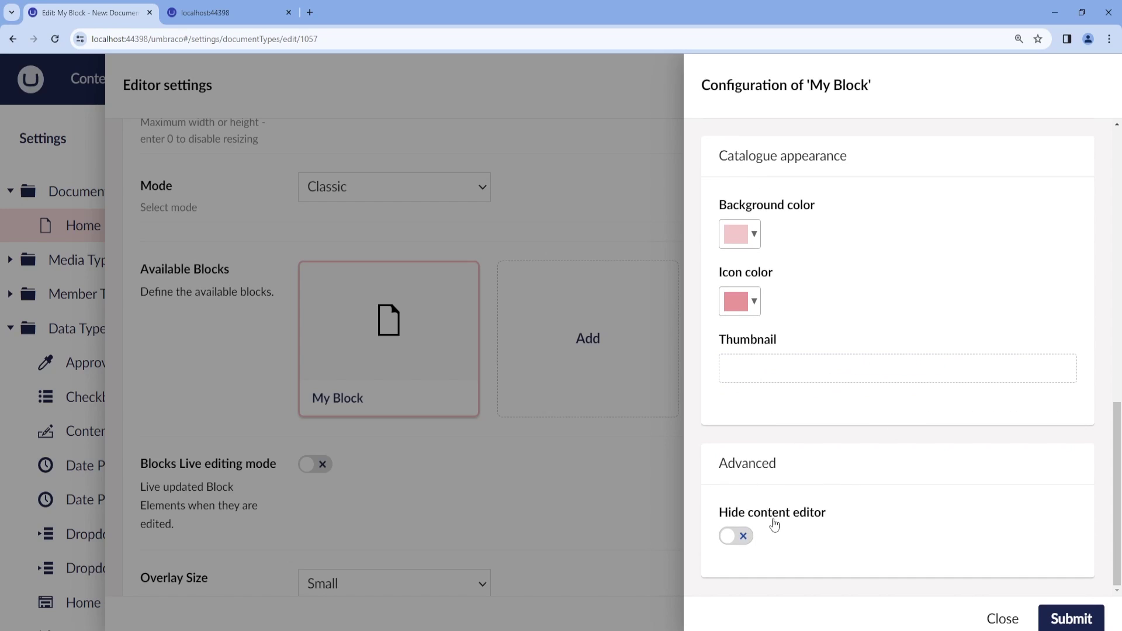
click(1069, 628)
click(1064, 614)
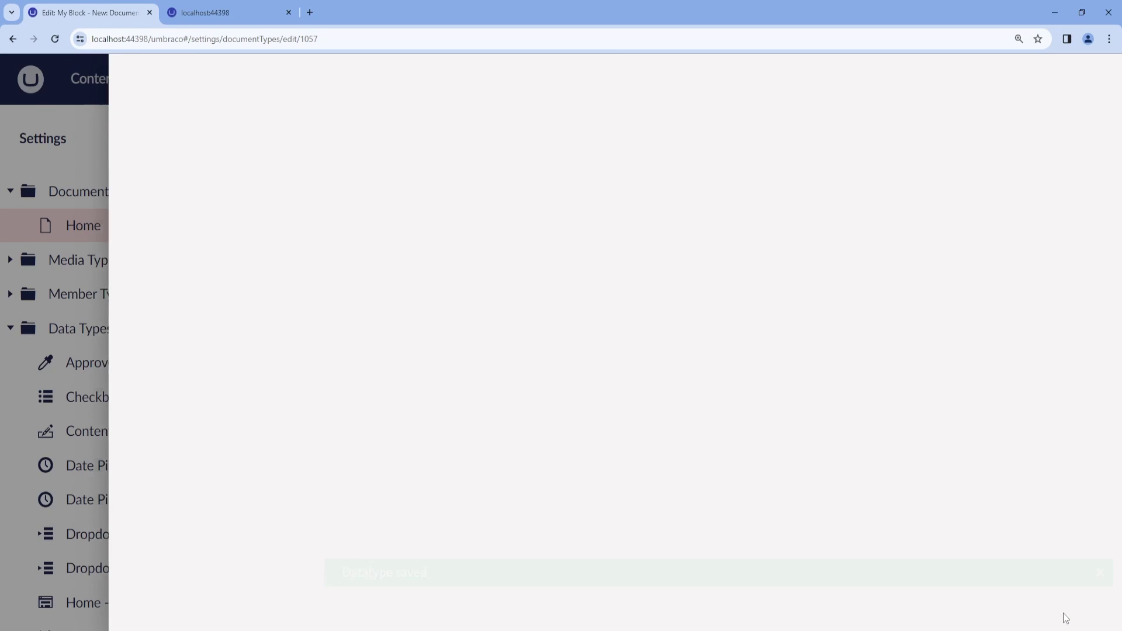
click(1073, 615)
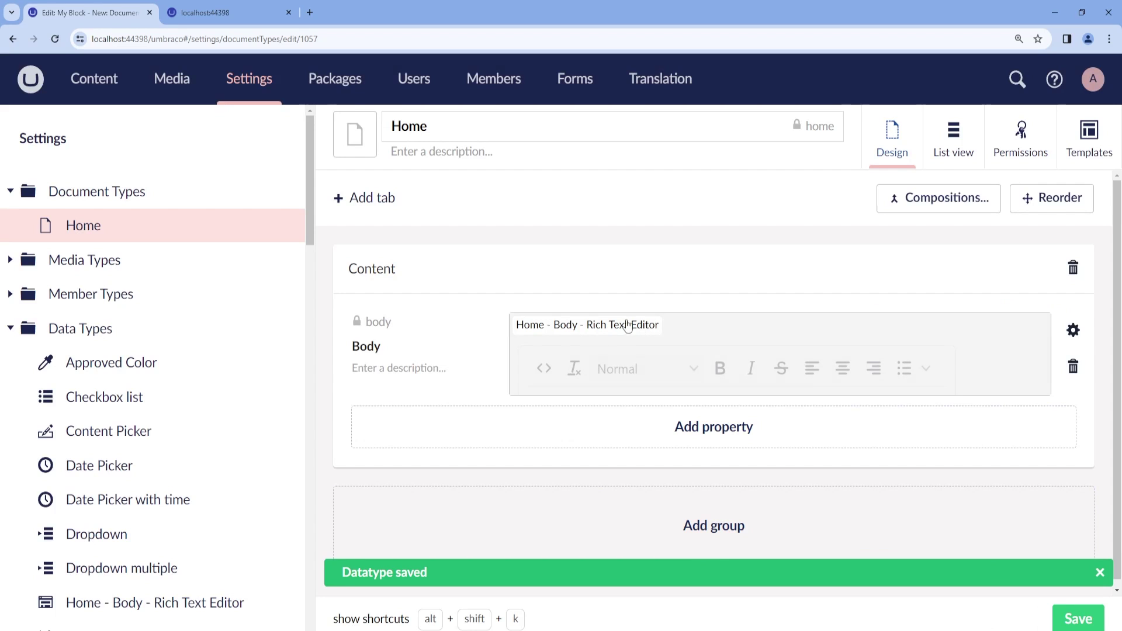
click(1074, 622)
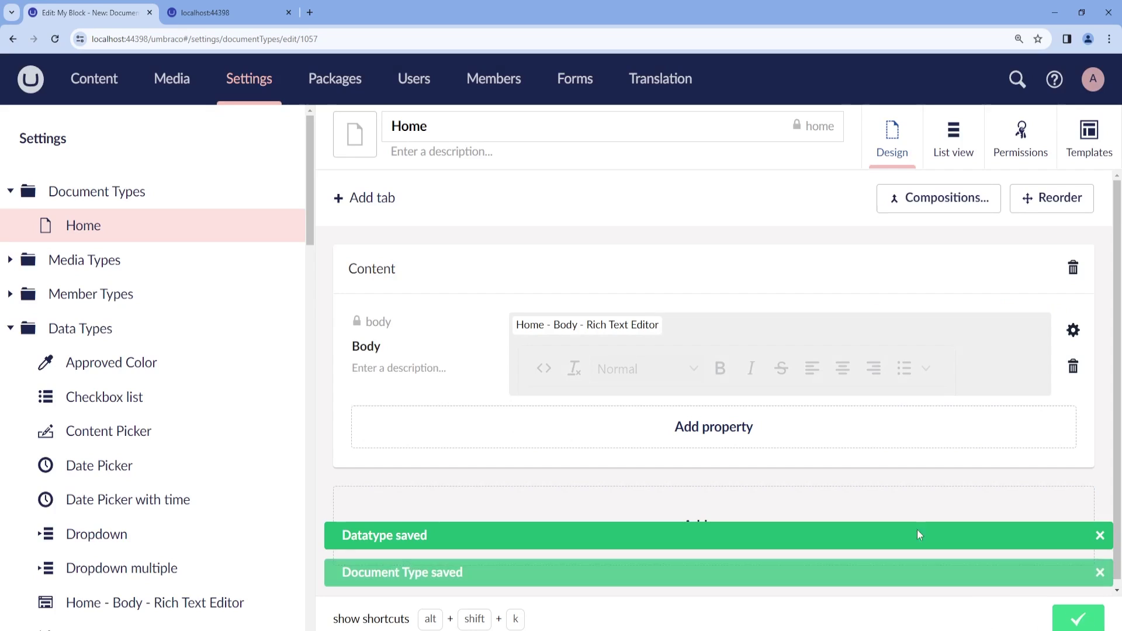
Step: Delete the test text and unicorn image from the Home page's Body
click(93, 79)
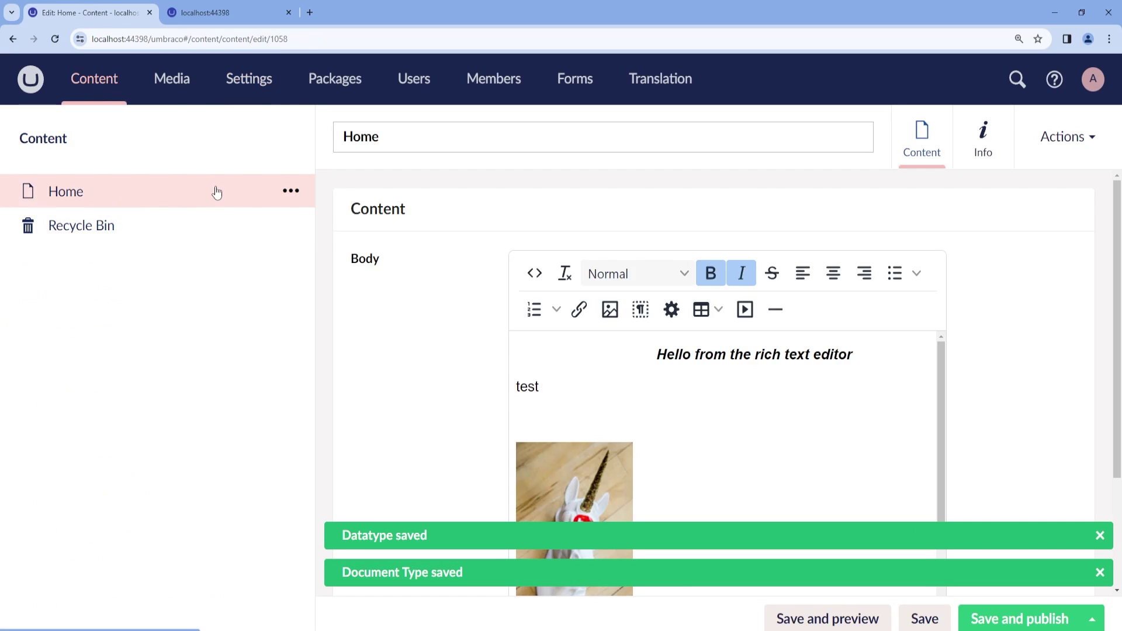
scroll(701, 409, down, 2)
drag(643, 543, 506, 299)
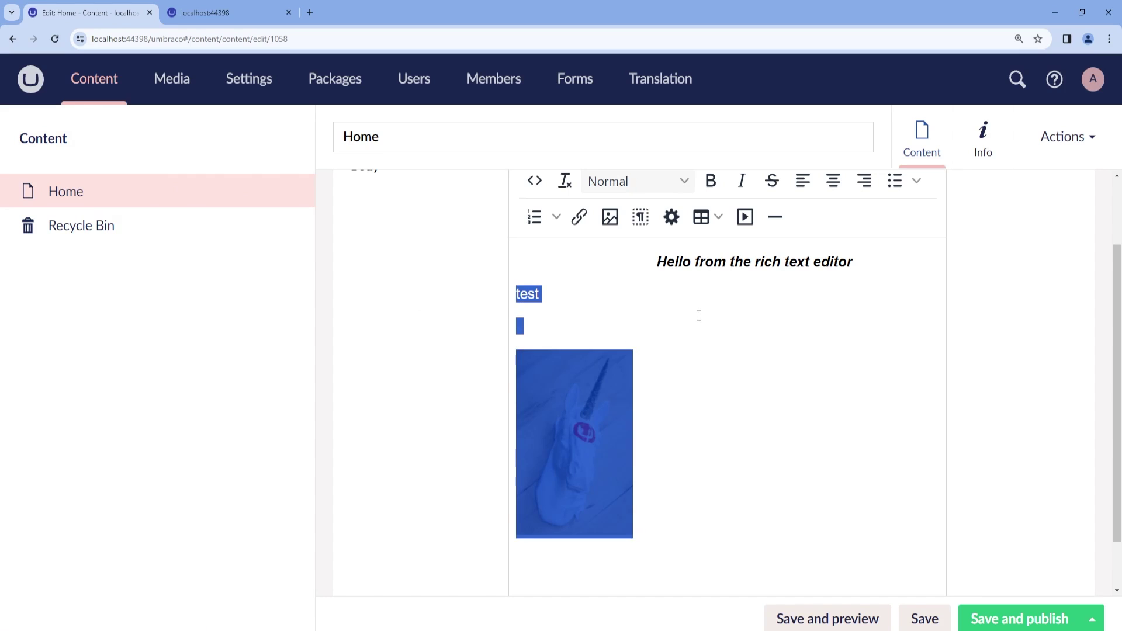
key(Delete)
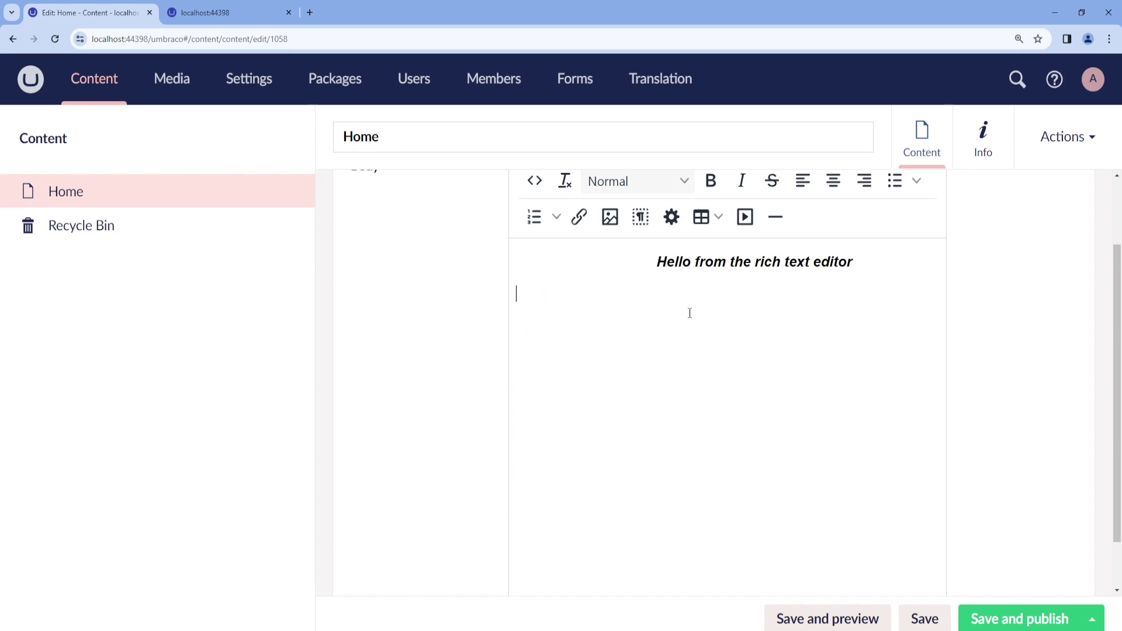
scroll(633, 327, up, 1)
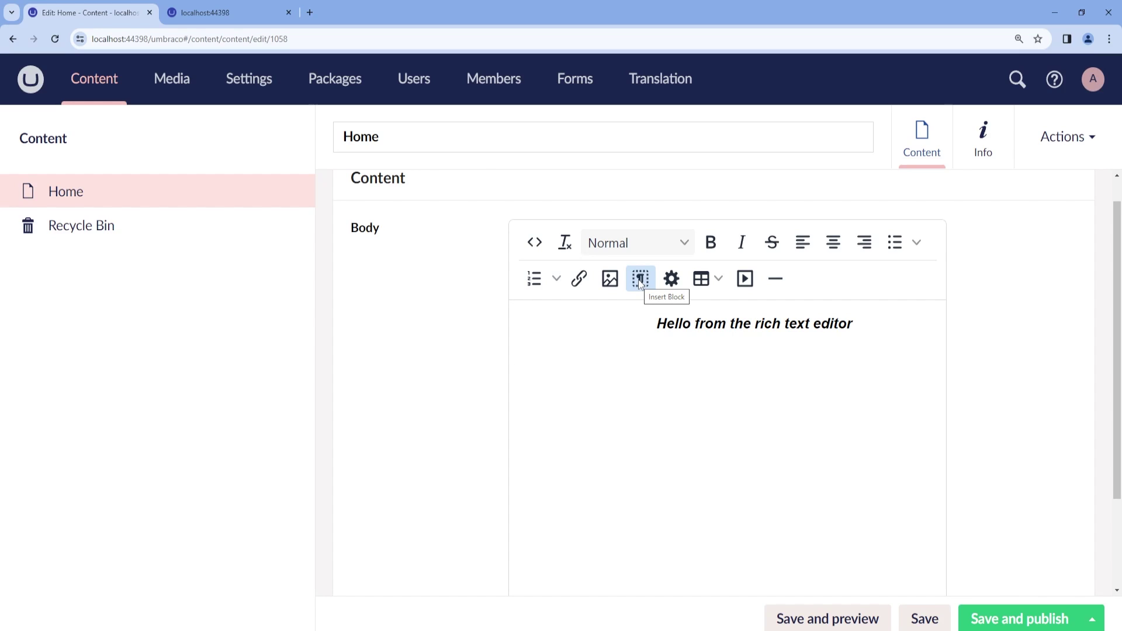
Step: Insert a My Block titled 'First block' with body 'Content from the block', then save and publish
click(640, 281)
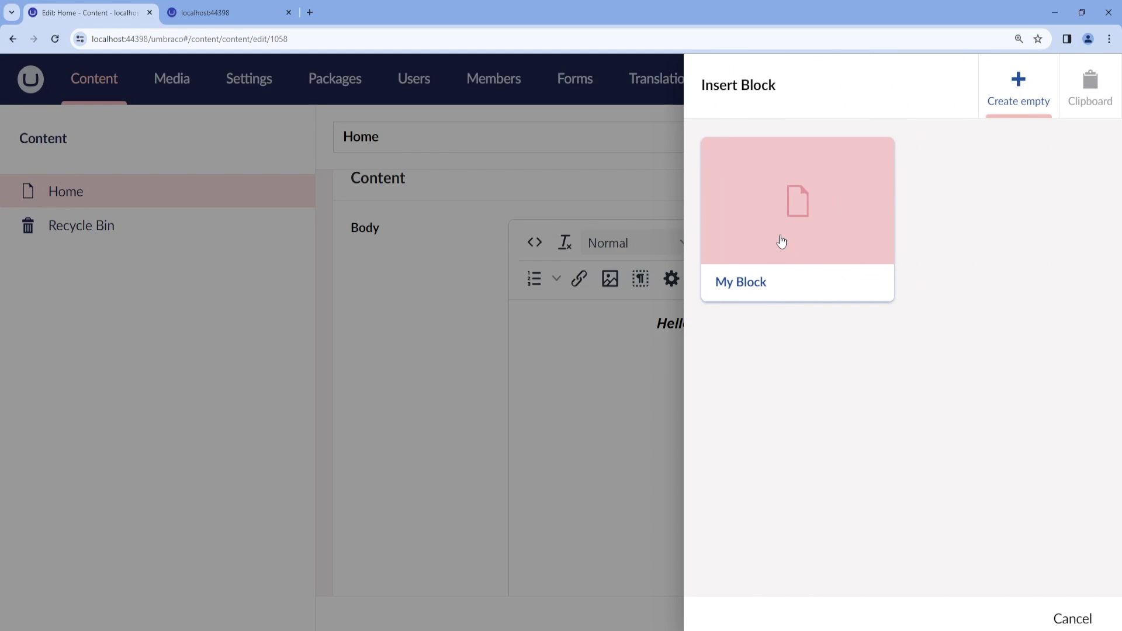
click(781, 242)
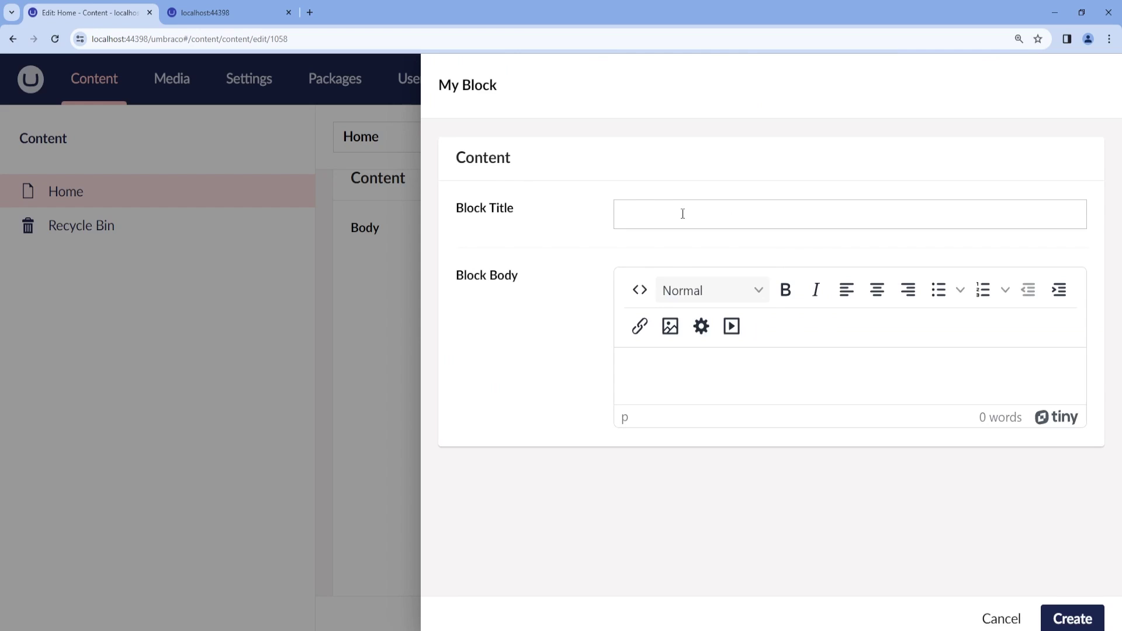
click(683, 214)
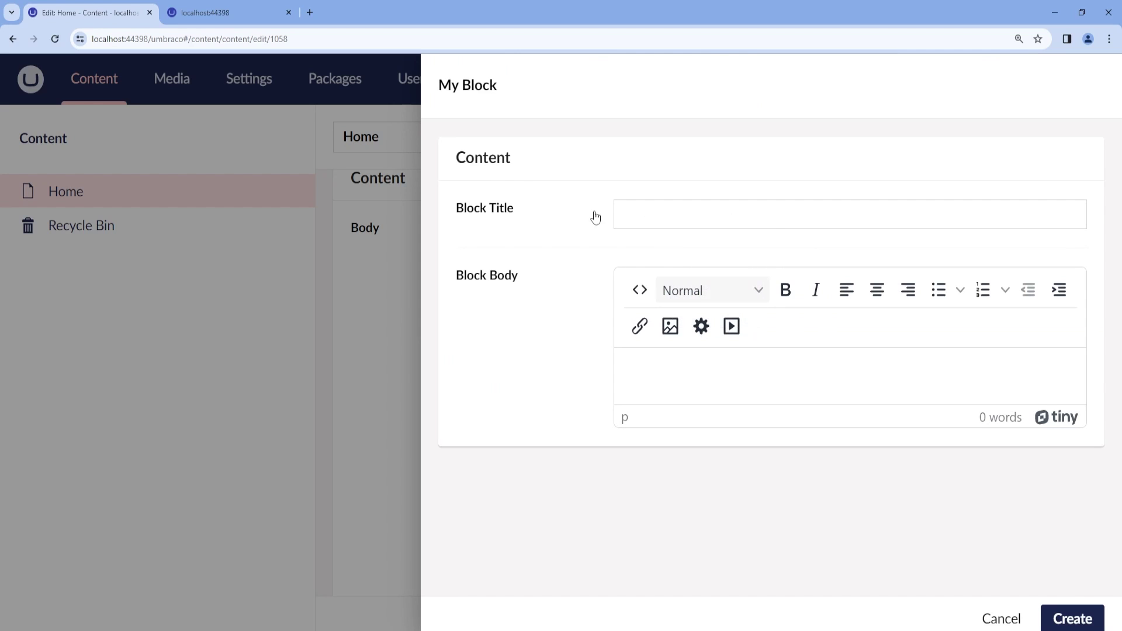
click(625, 211)
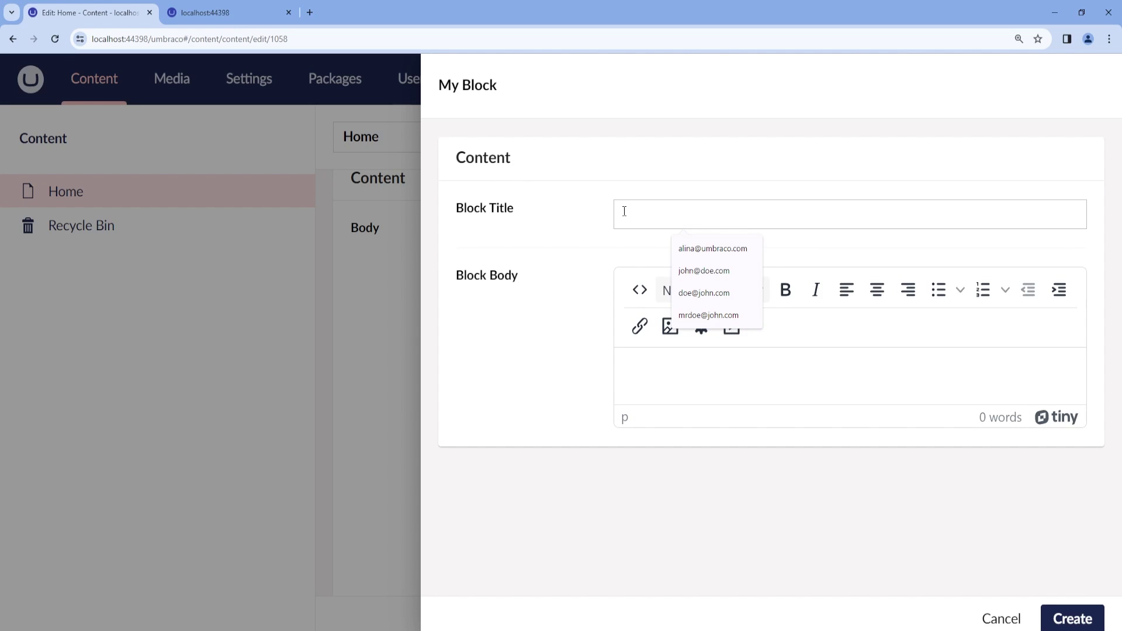
text(First block)
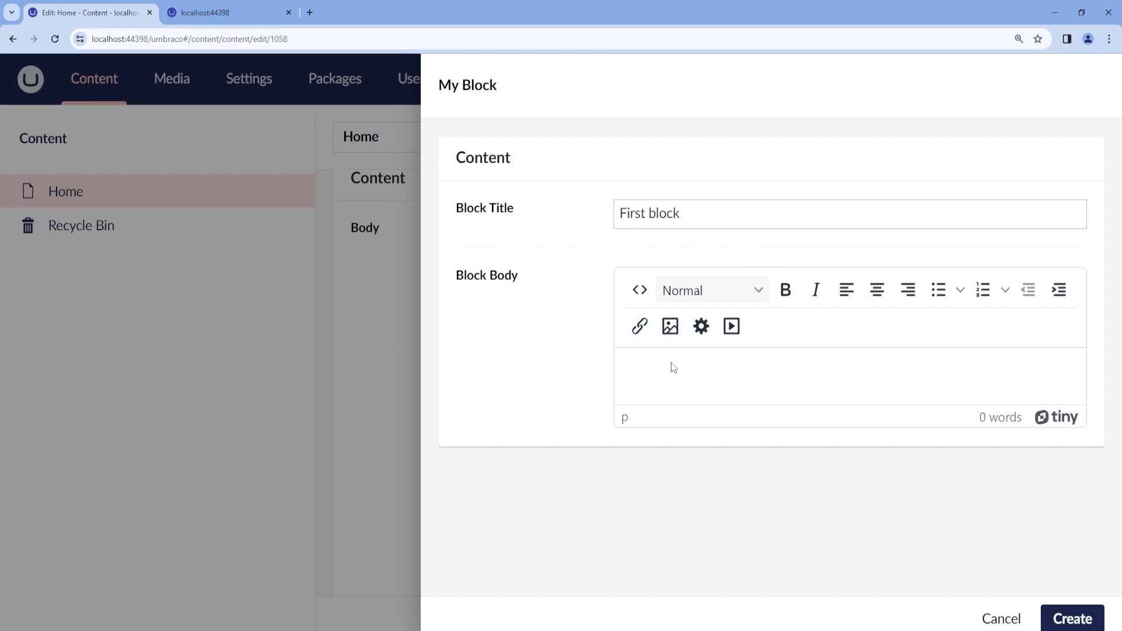
click(673, 367)
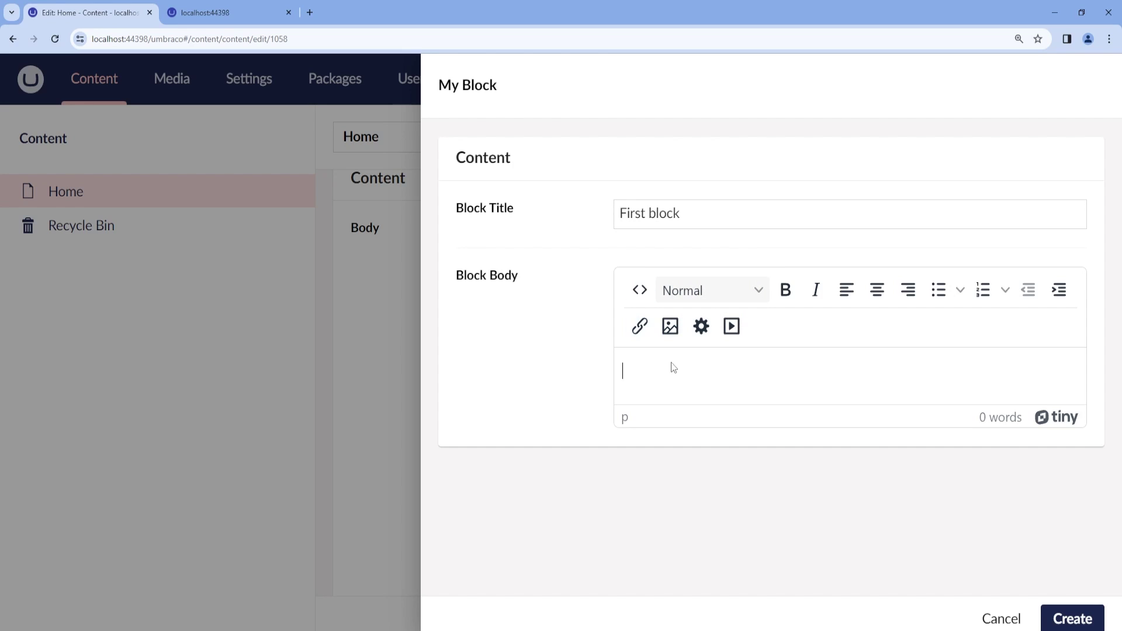
text(Content from the block)
click(1070, 618)
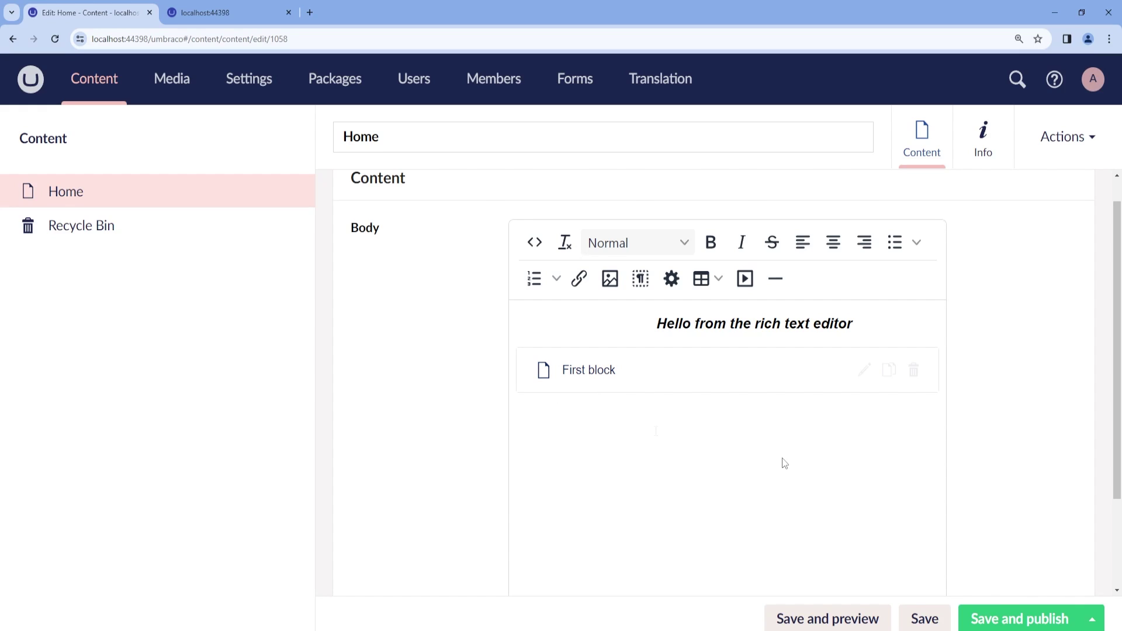
click(1026, 619)
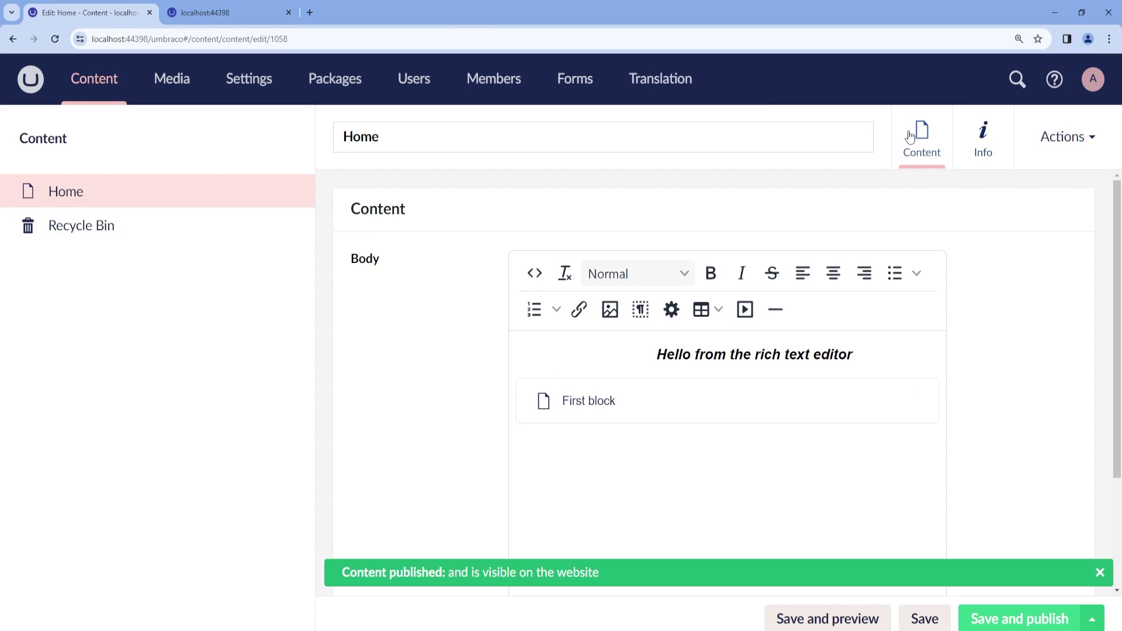
Step: Inspect the live site's missing RichText/Components/myBlock.cshtml error, then return to the Umbraco tab
click(257, 7)
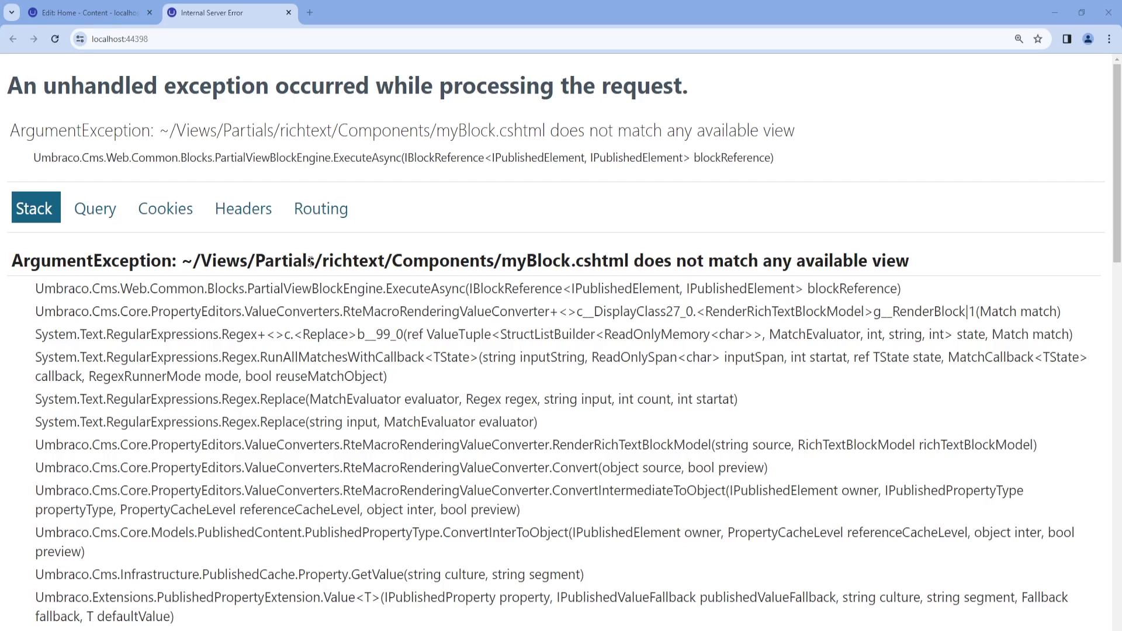
double_click(353, 261)
triple_click(455, 261)
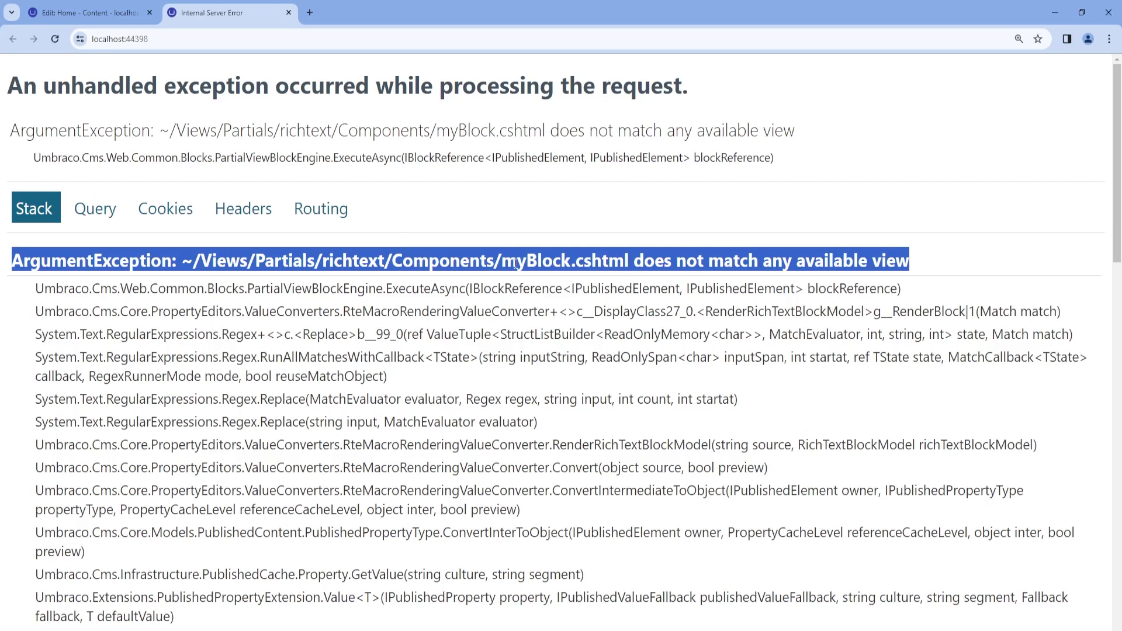
click(527, 264)
double_click(533, 263)
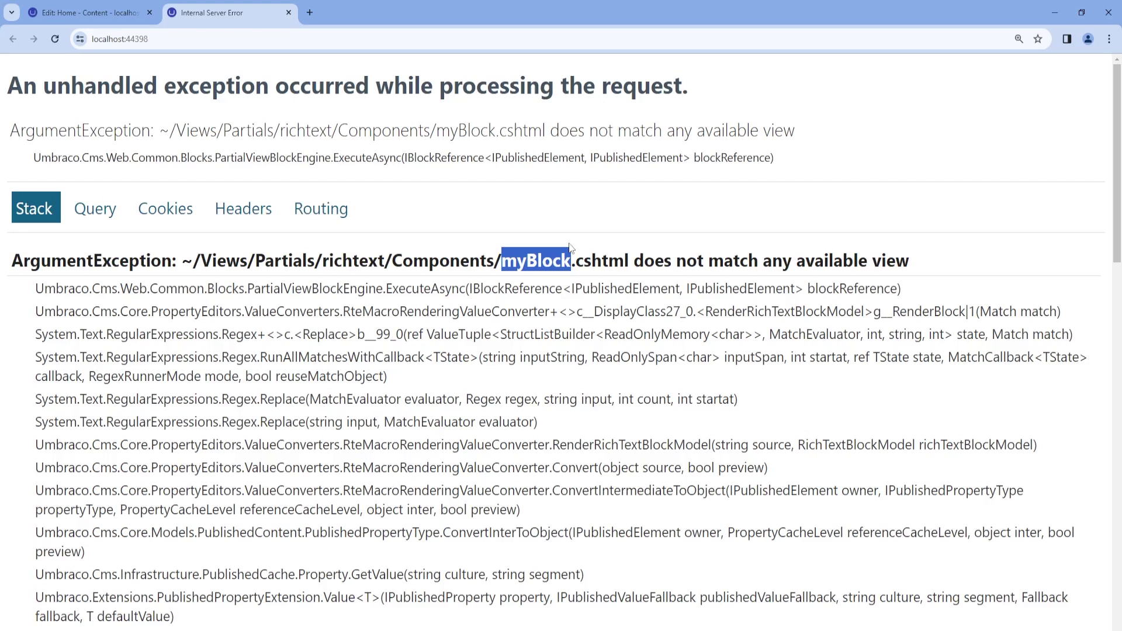
click(82, 12)
Step: Create a folder named RichText under Partial Views
click(249, 82)
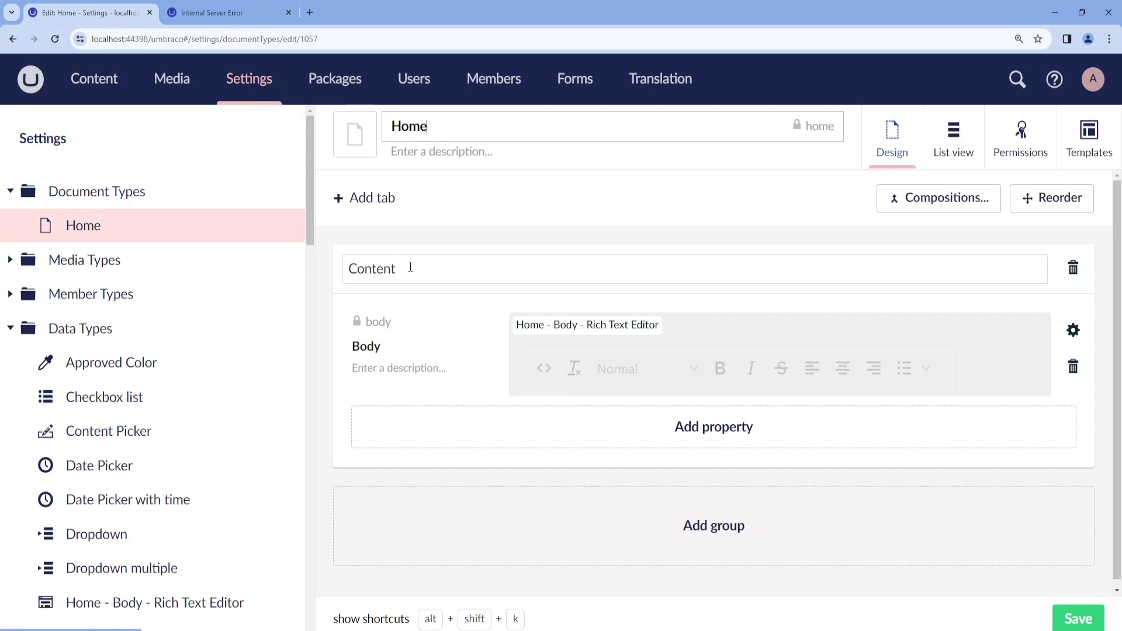
click(10, 329)
scroll(140, 441, down, 5)
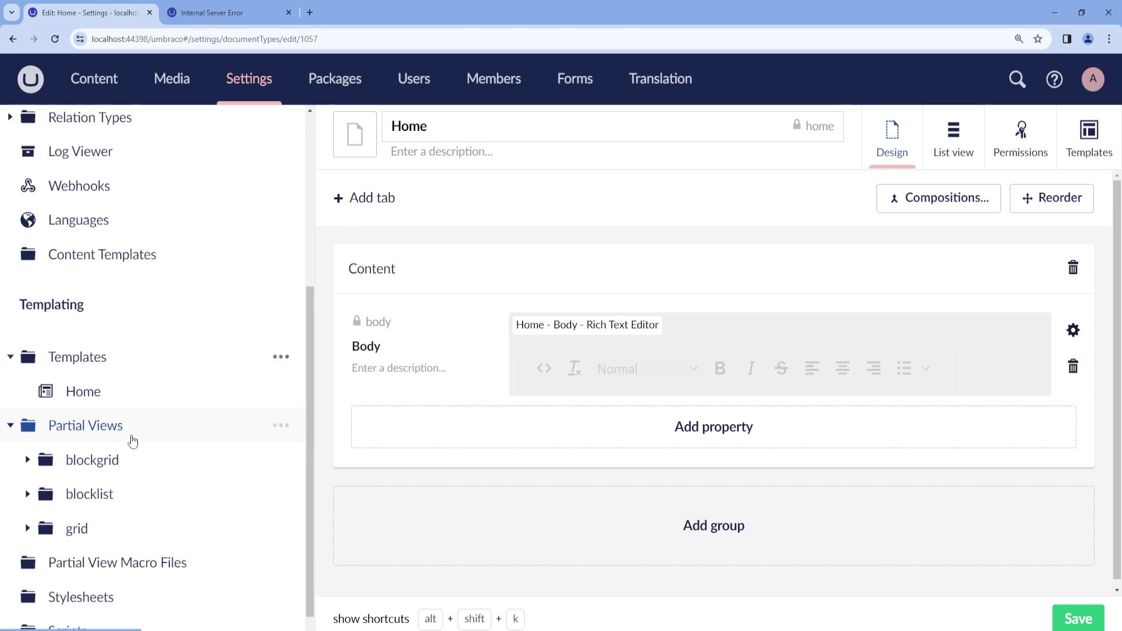
click(10, 402)
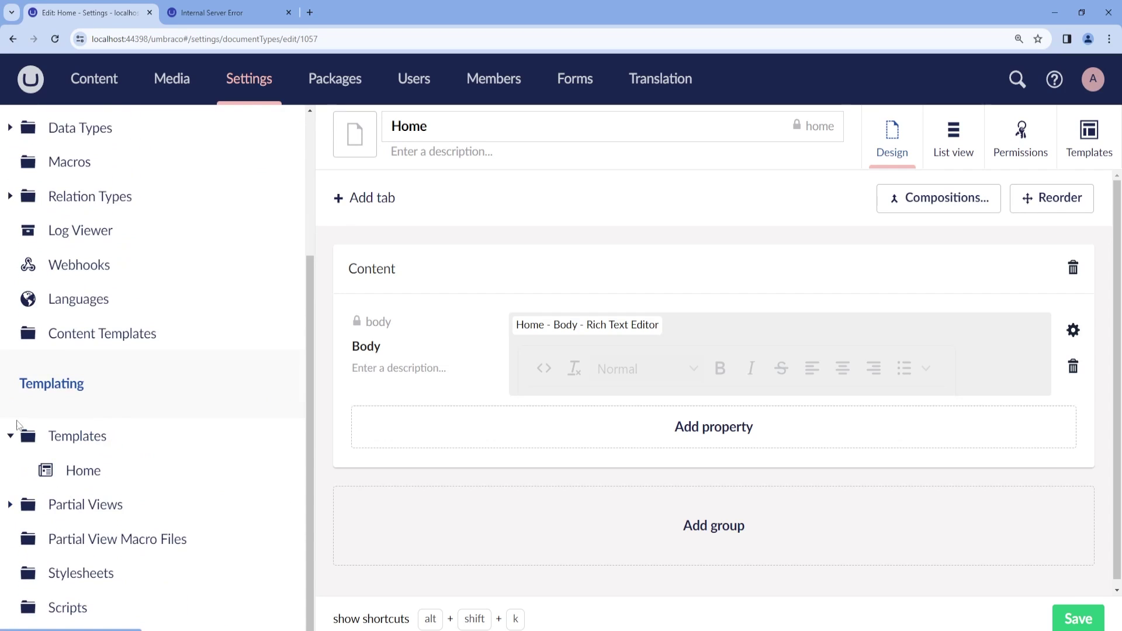
click(11, 504)
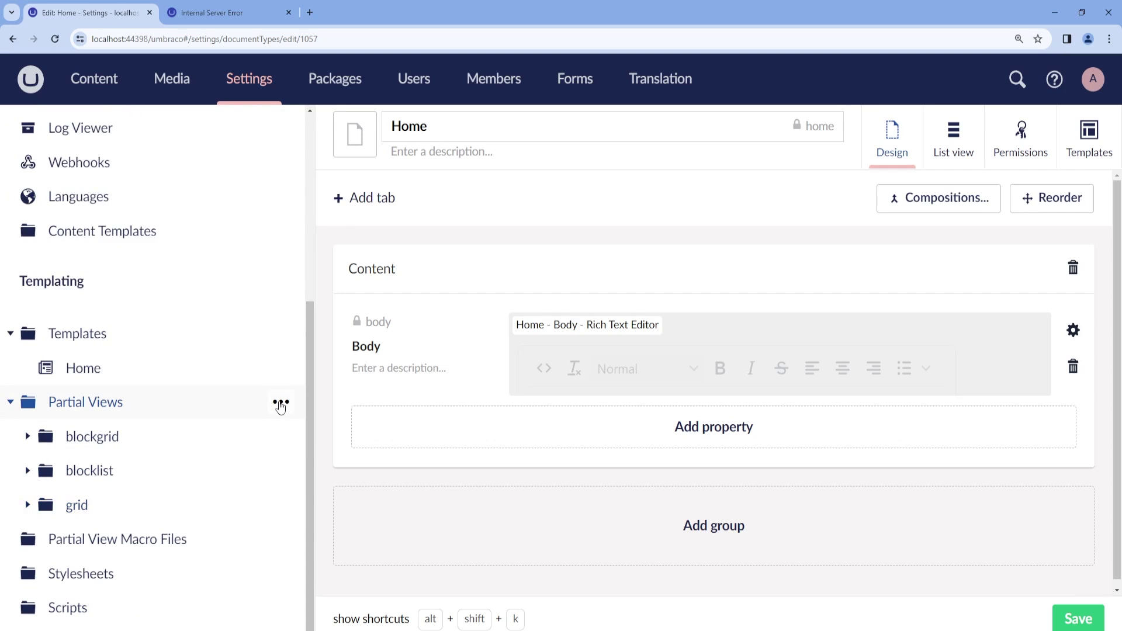
click(280, 403)
click(442, 341)
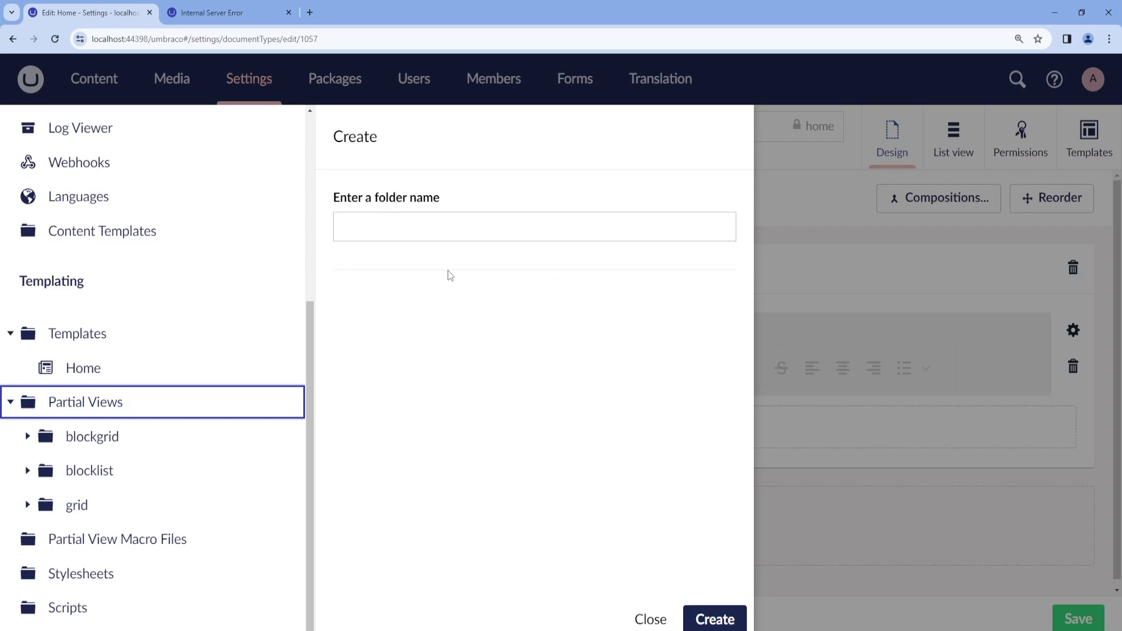
text(RichText)
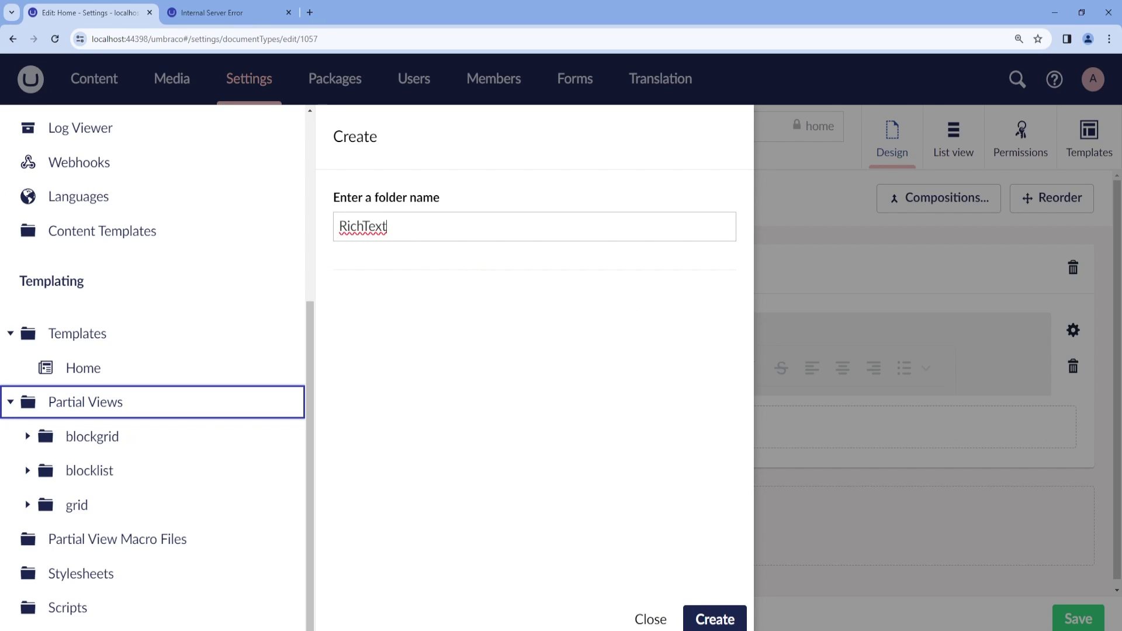
key(Return)
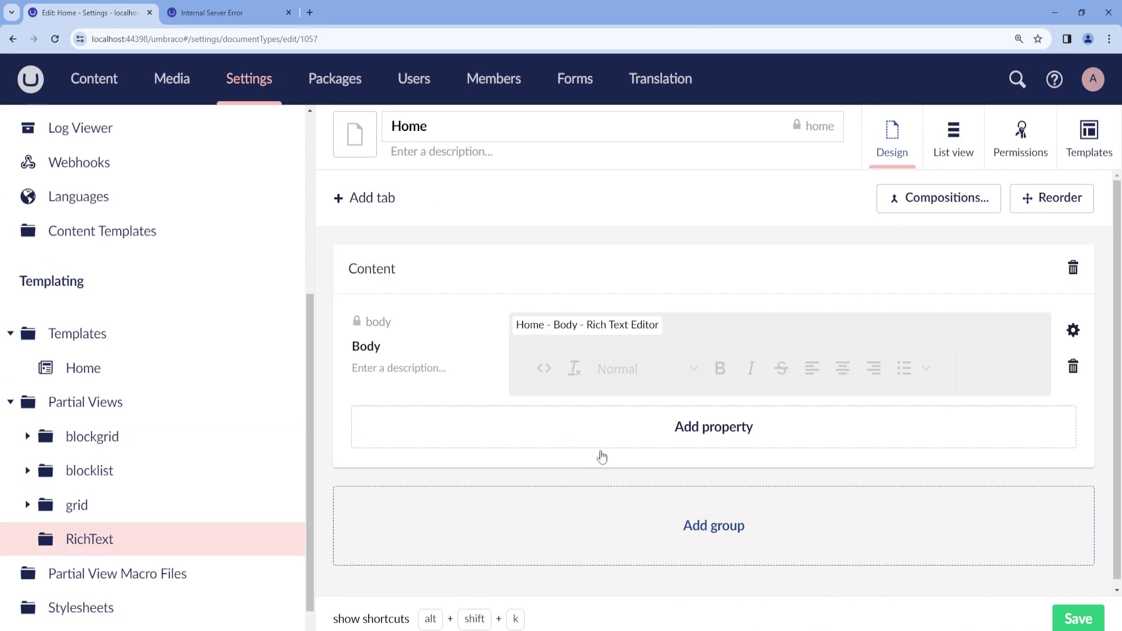
Step: Create a Components subfolder inside the RichText folder
mouse_move(278, 545)
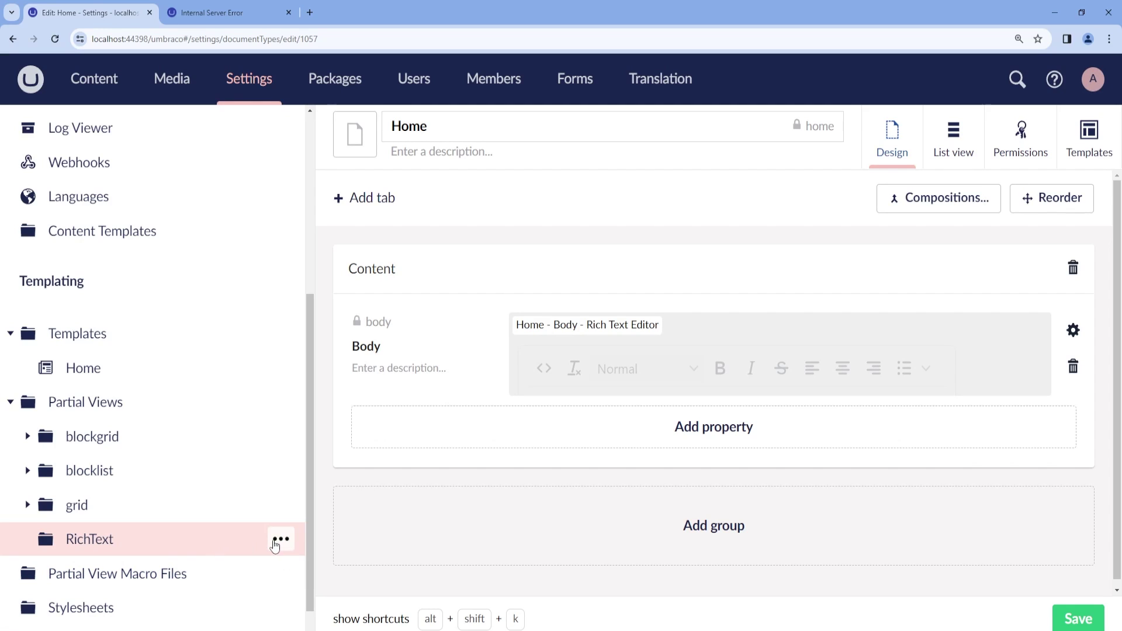
click(278, 545)
click(416, 356)
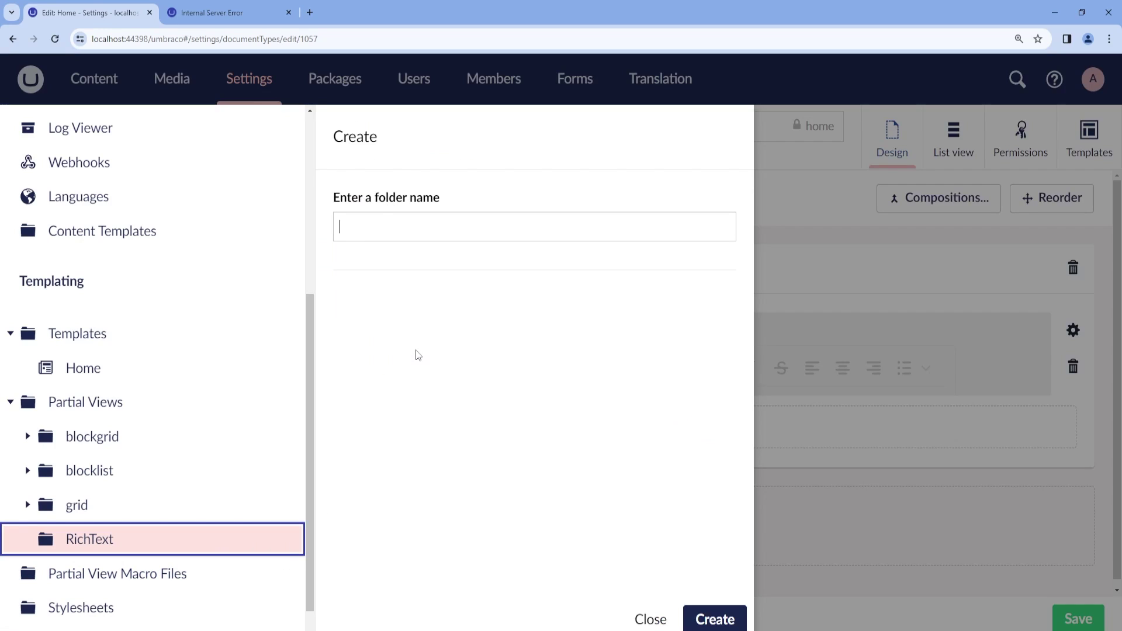
text(Com)
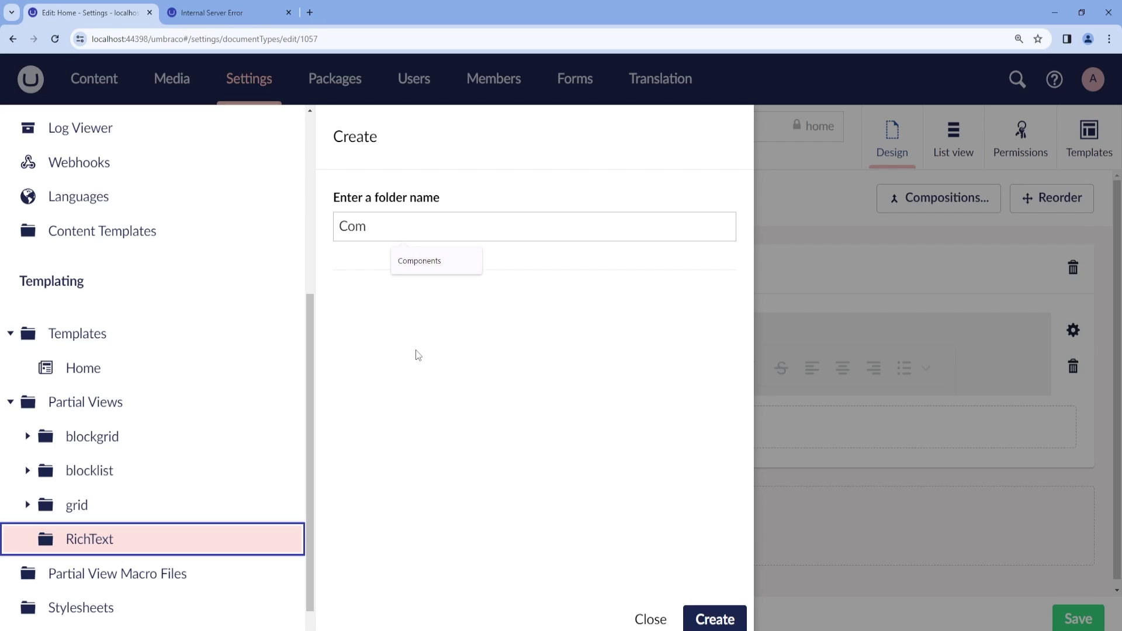
click(435, 260)
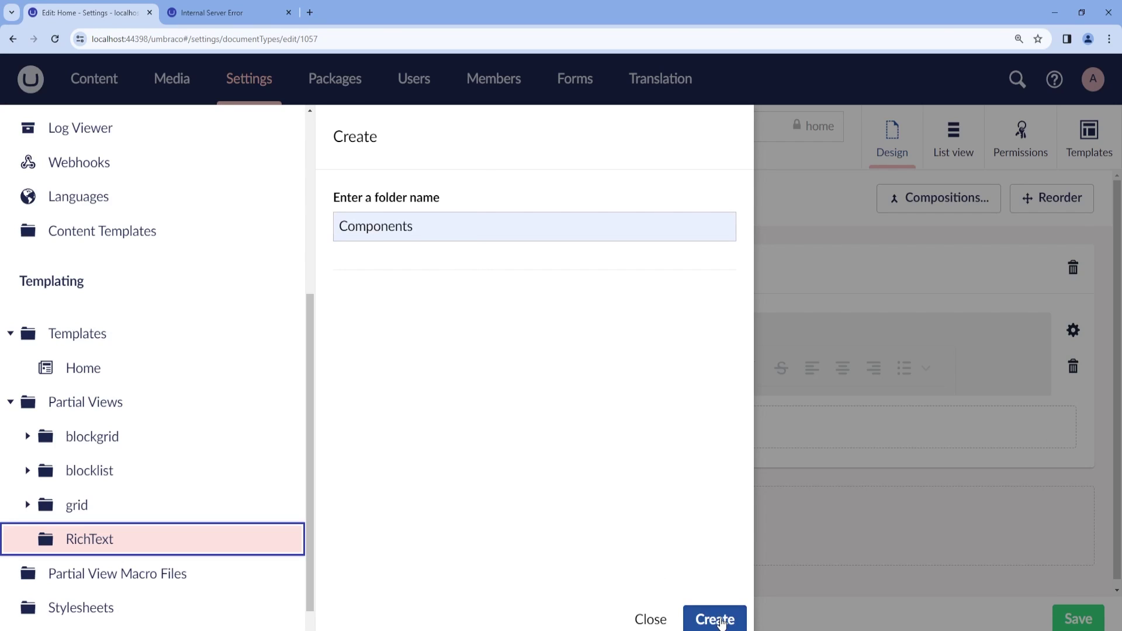
click(715, 619)
scroll(279, 513, down, 1)
click(283, 505)
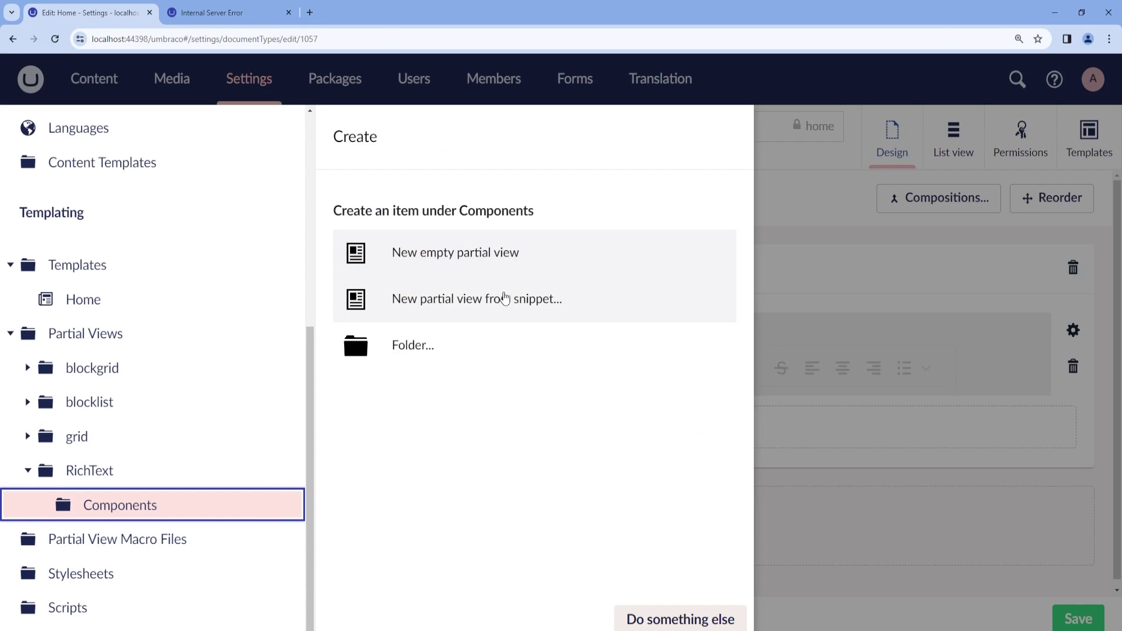
Step: Create and save an empty partial view named MyBlock in Components
click(459, 257)
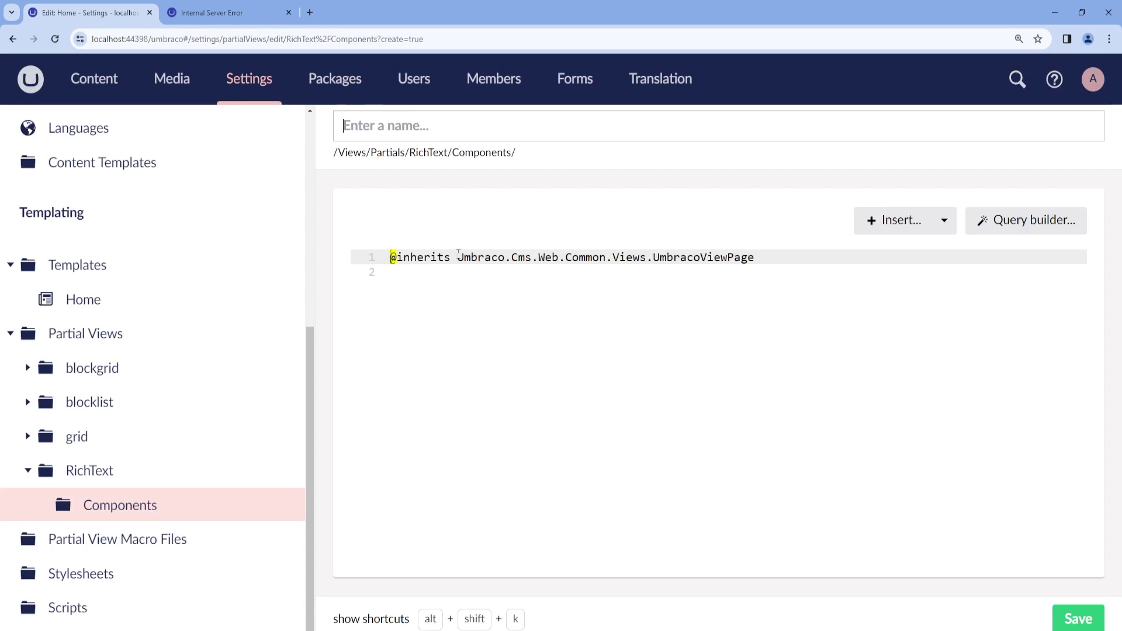
text(MyBlock)
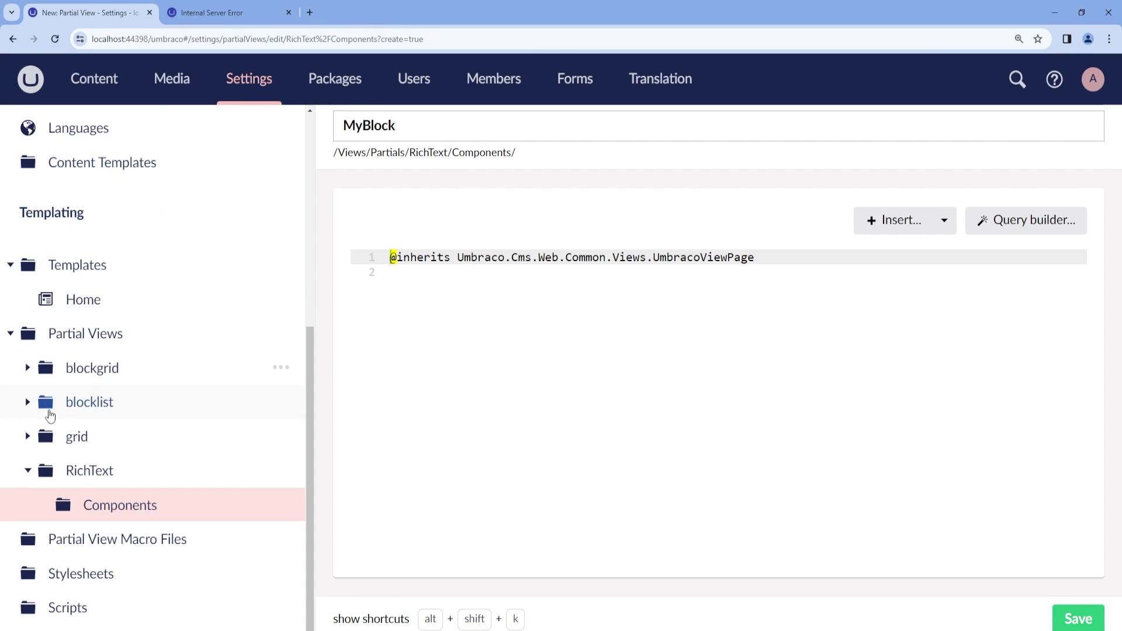
scroll(107, 374, up, 6)
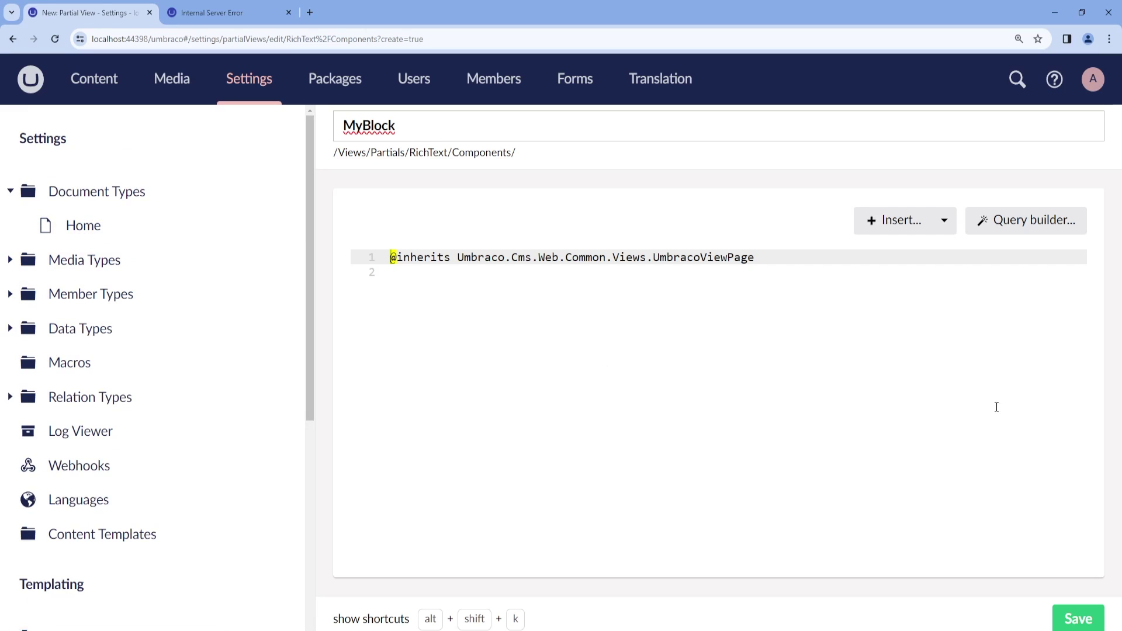
click(1077, 618)
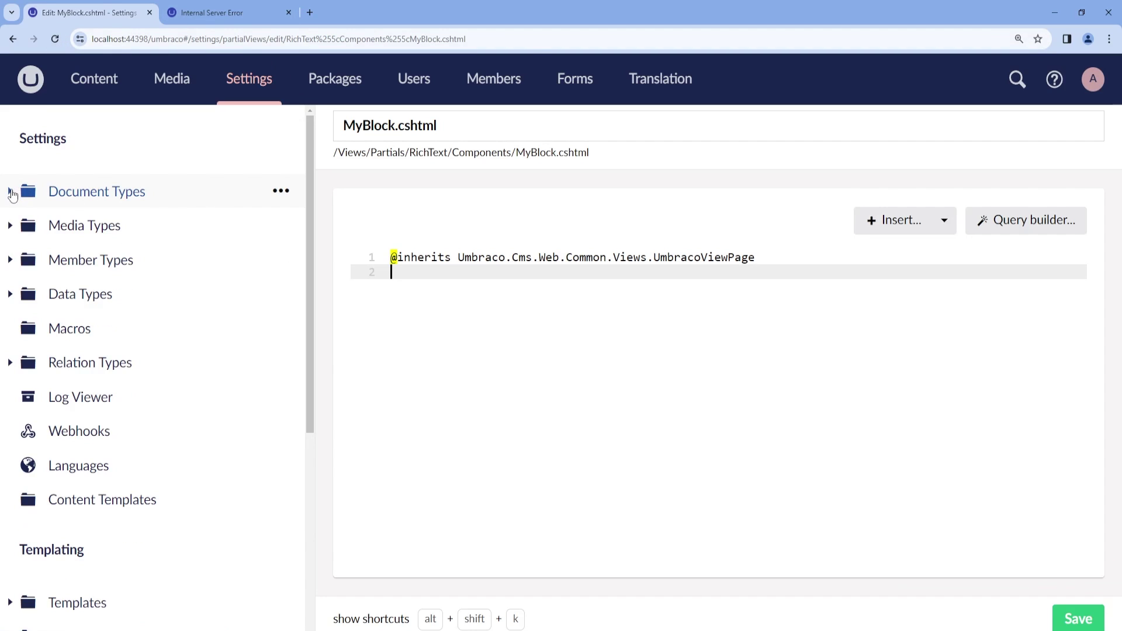
Step: Check the My Block document type's fields, then reopen MyBlock.cshtml
click(10, 191)
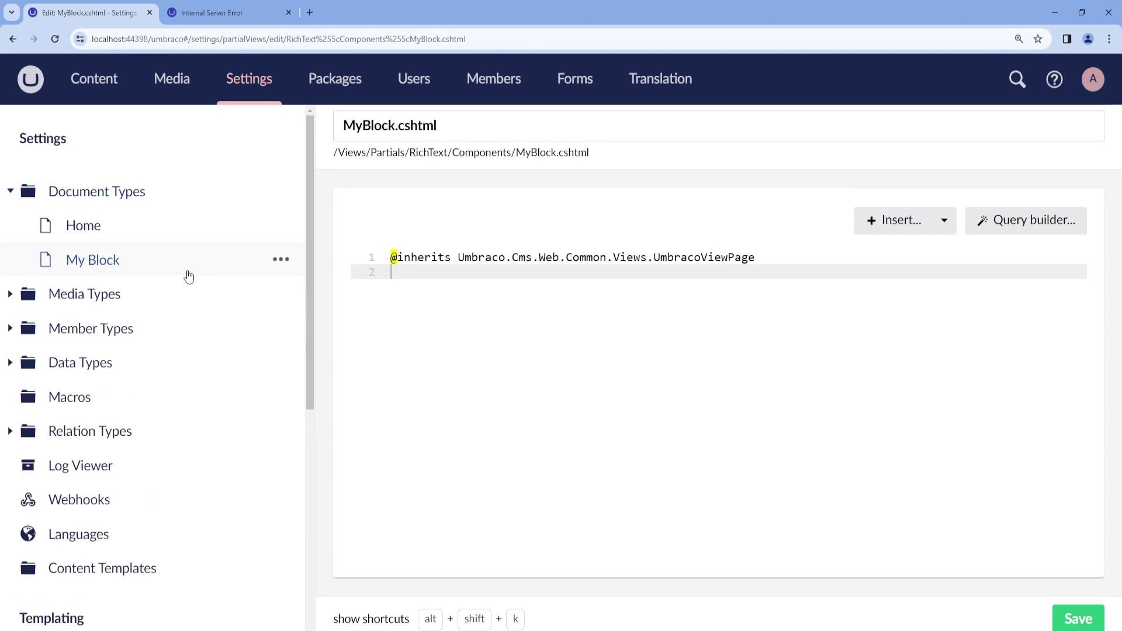
click(106, 260)
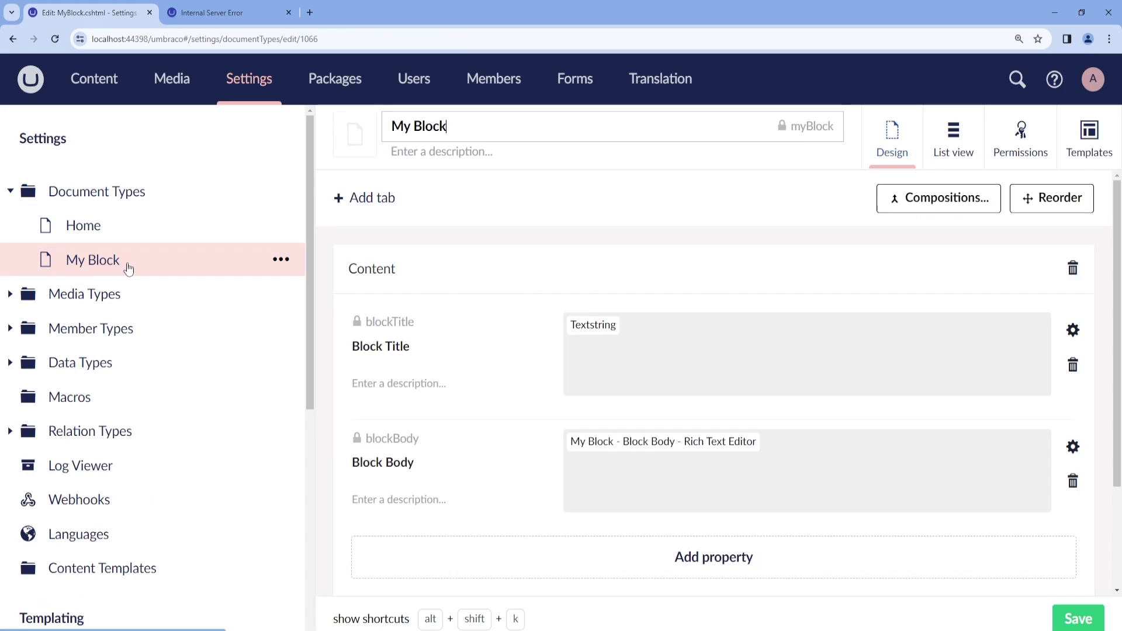
click(417, 126)
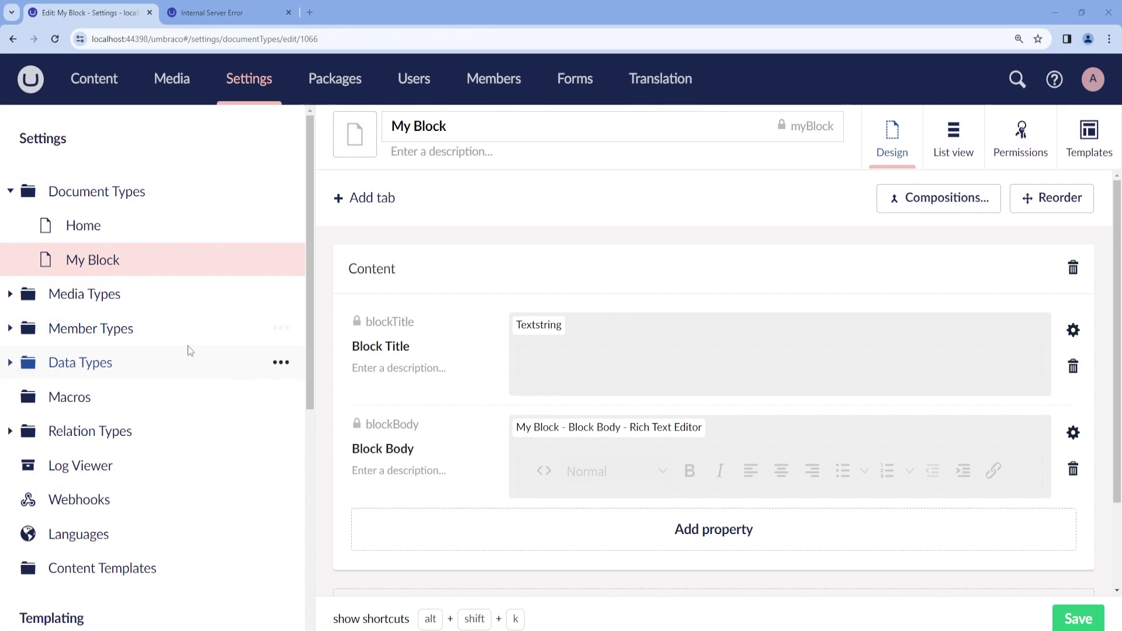
scroll(169, 409, down, 6)
click(161, 503)
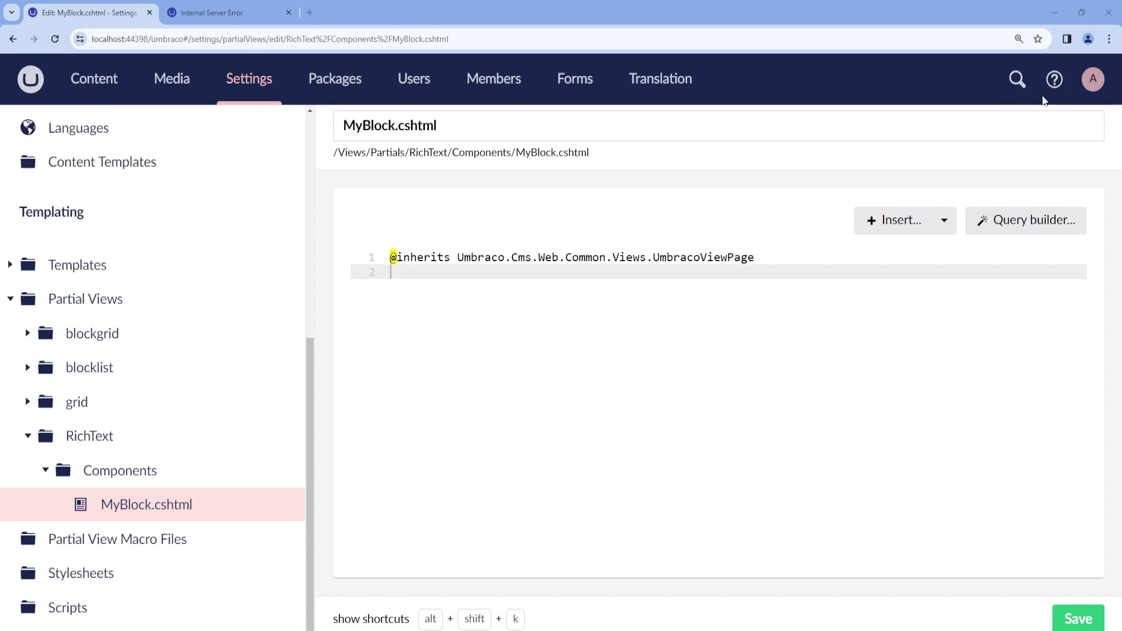
Step: Make the view inherit UmbracoViewPage<Umbraco.Cms.Core.Models.Blocks.RichTextBlockItem>
click(772, 259)
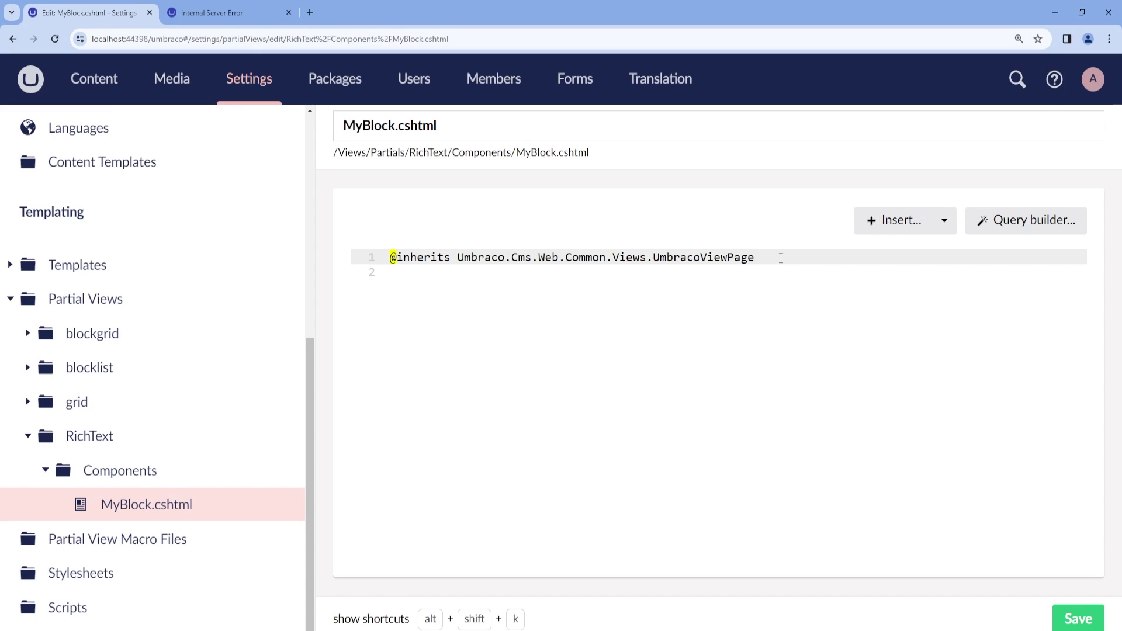
text(<Umbraco.Cms.Core.Models.Blocks.RichTextBlockItem>)
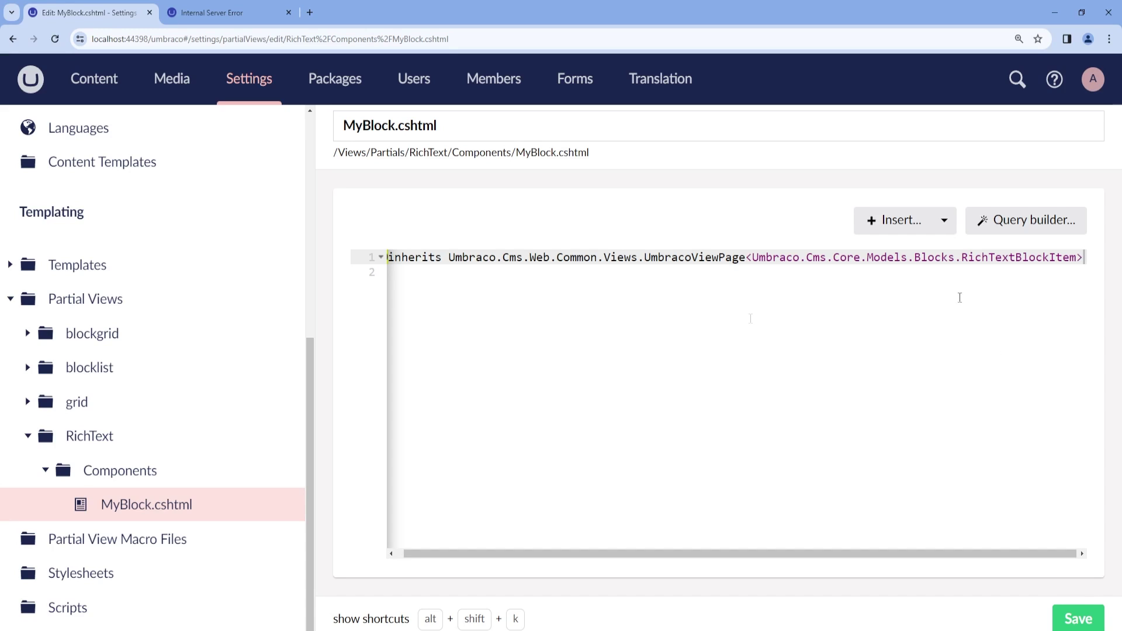
key(Return)
key(BackSpace)
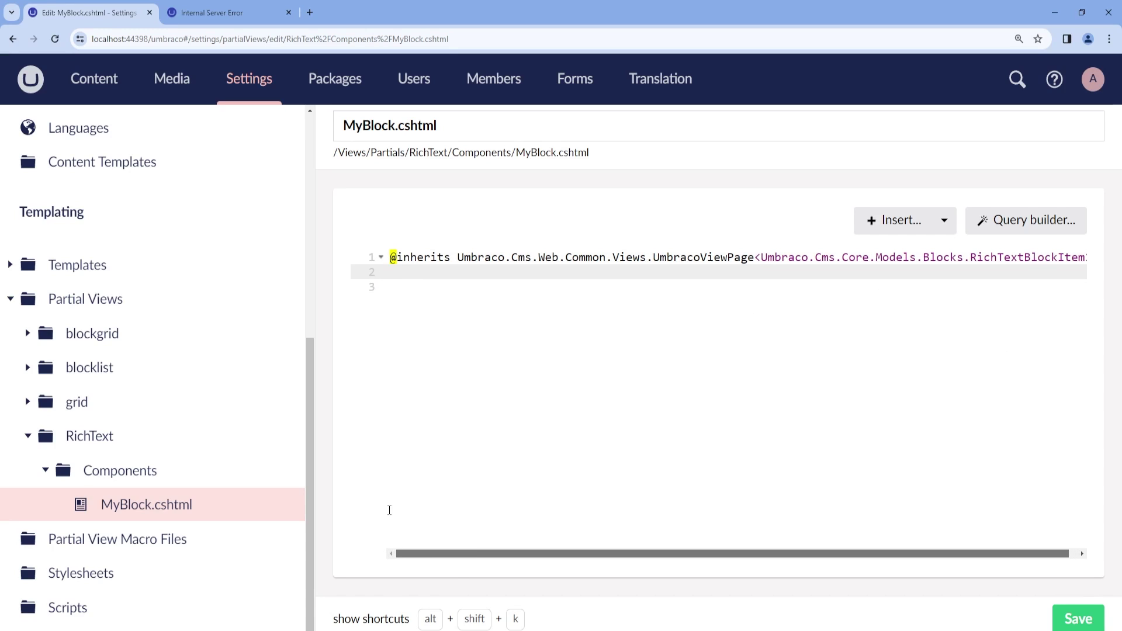
key(Return)
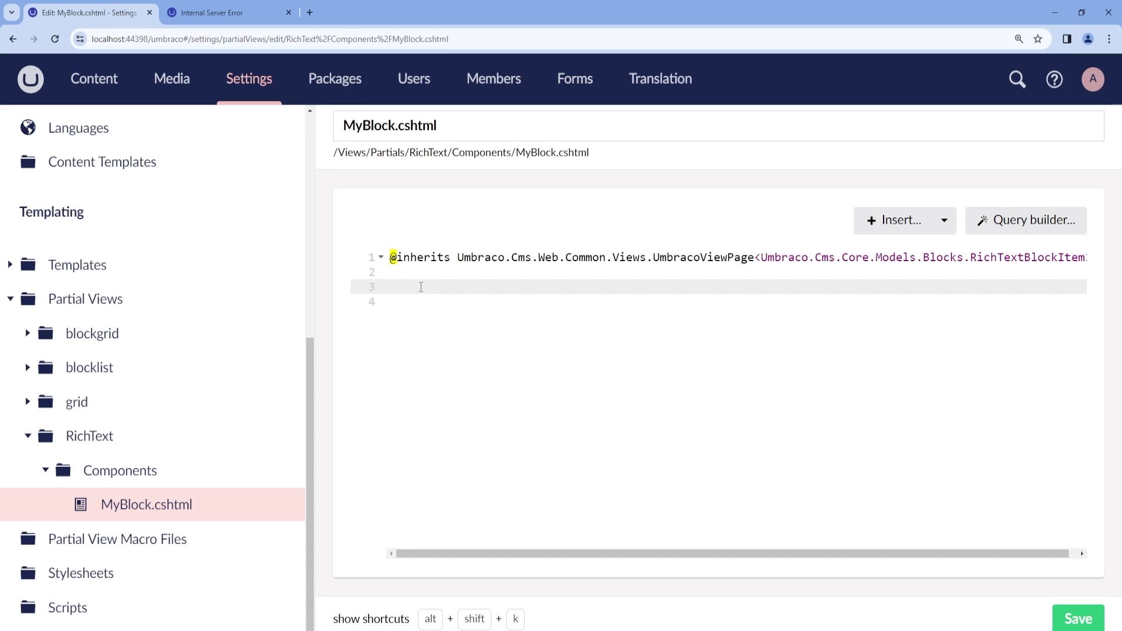
Step: Add an h1 blockTitle line and a blockBody line, then save MyBlock.cshtml
text(<h1>@Model.Content.Value("blockTitle")</h1> @Model.Content.Value("blockBody"))
click(484, 287)
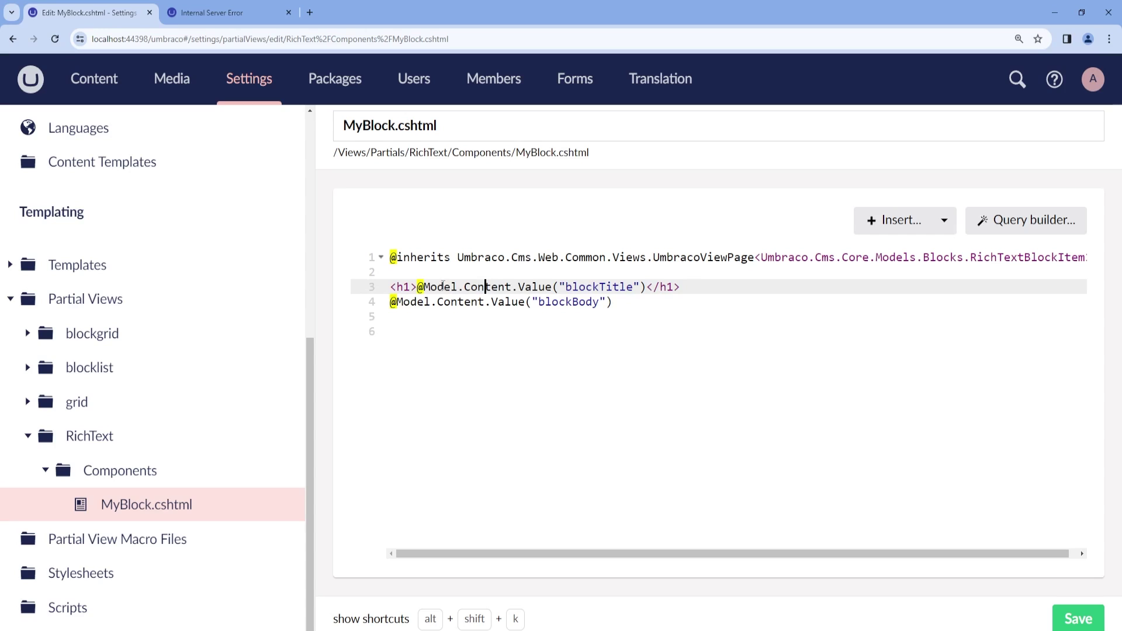
click(408, 287)
double_click(602, 286)
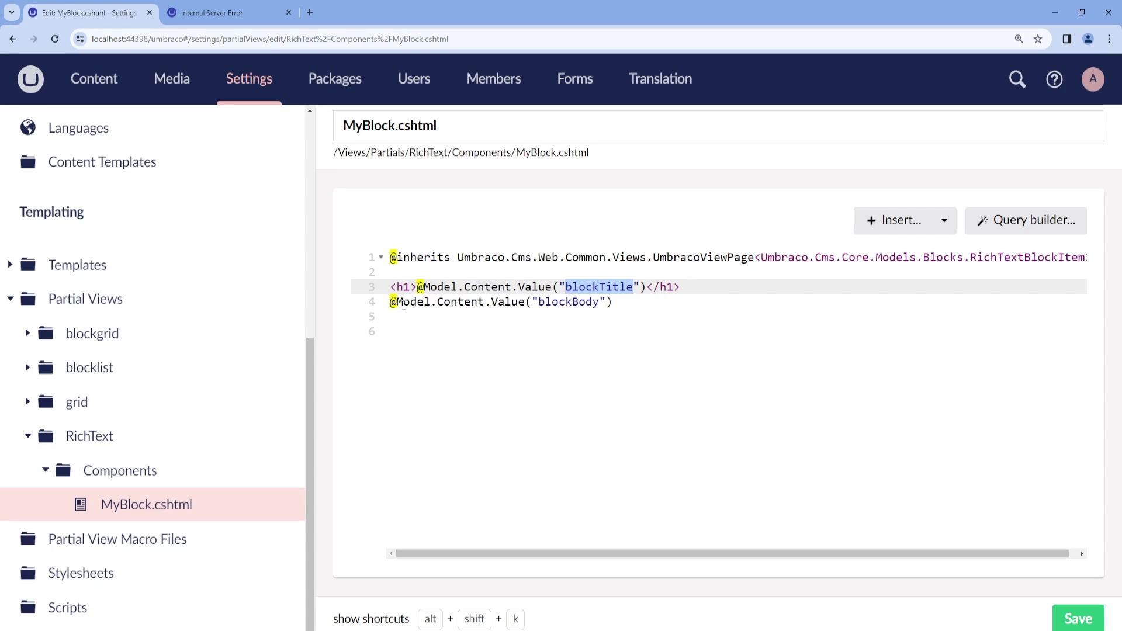
mouse_move(404, 305)
mouse_down()
mouse_move(596, 304)
mouse_move(391, 304)
mouse_up()
double_click(584, 303)
click(418, 302)
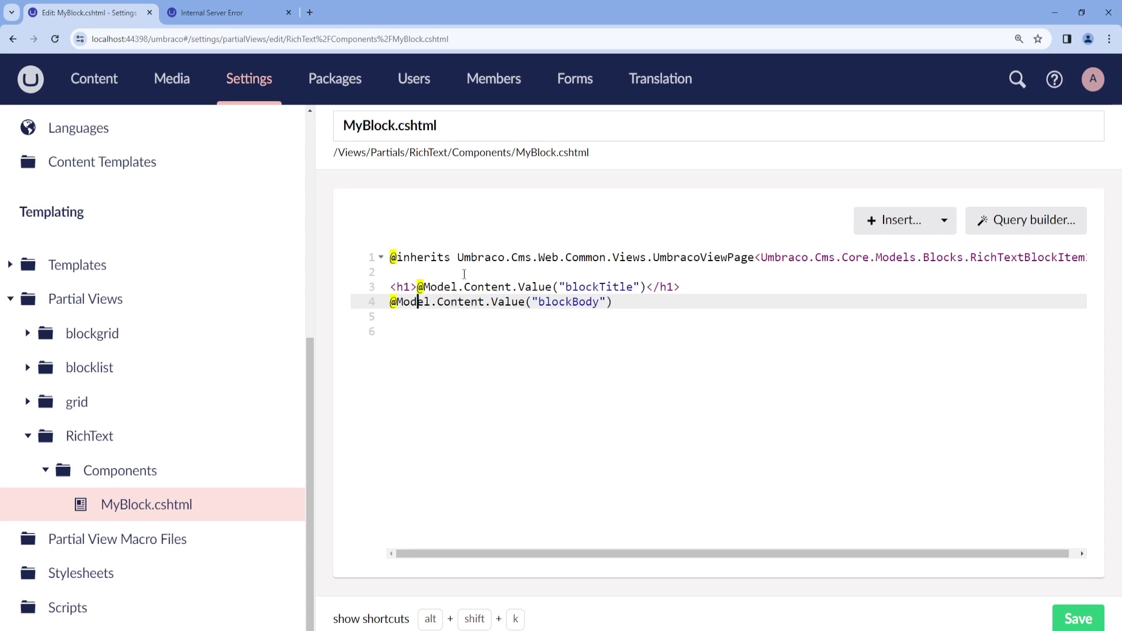
key(ctrl+s)
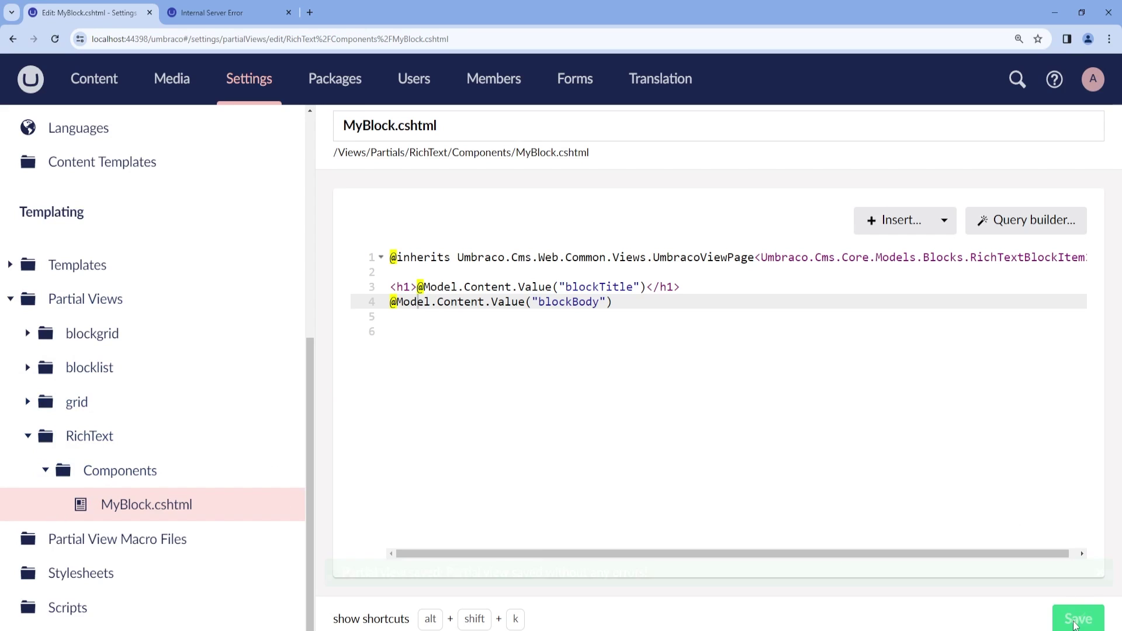
click(198, 7)
Step: Reload the localhost:44398 home page and check the 'First block' heading and 'Content from the block' text
click(54, 39)
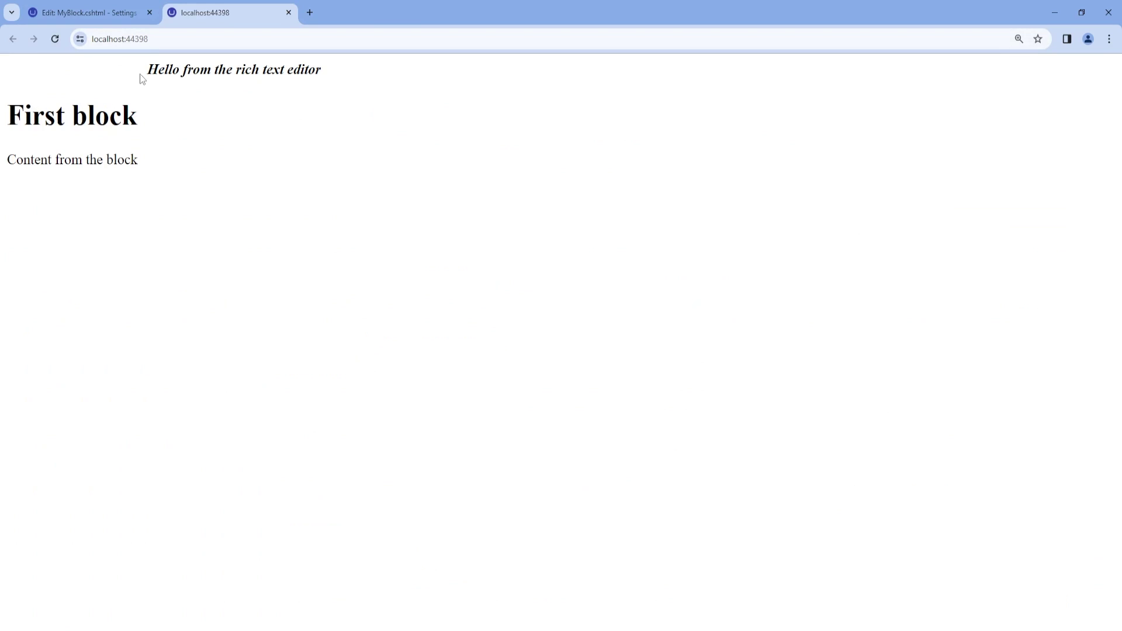
drag(54, 112, 124, 115)
drag(40, 160, 138, 161)
click(94, 139)
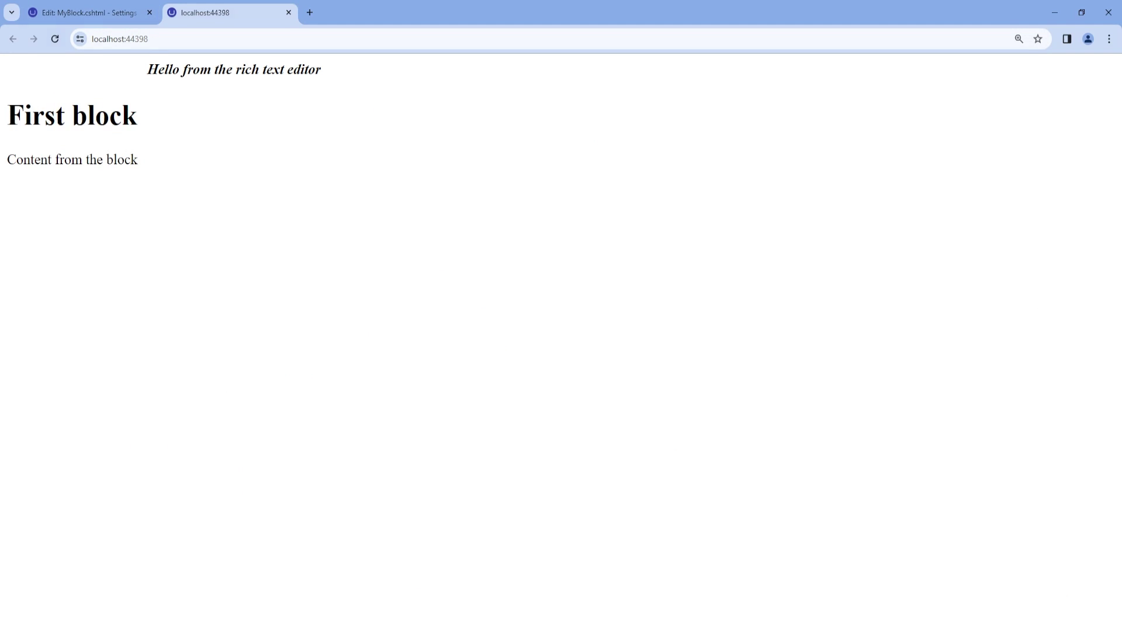